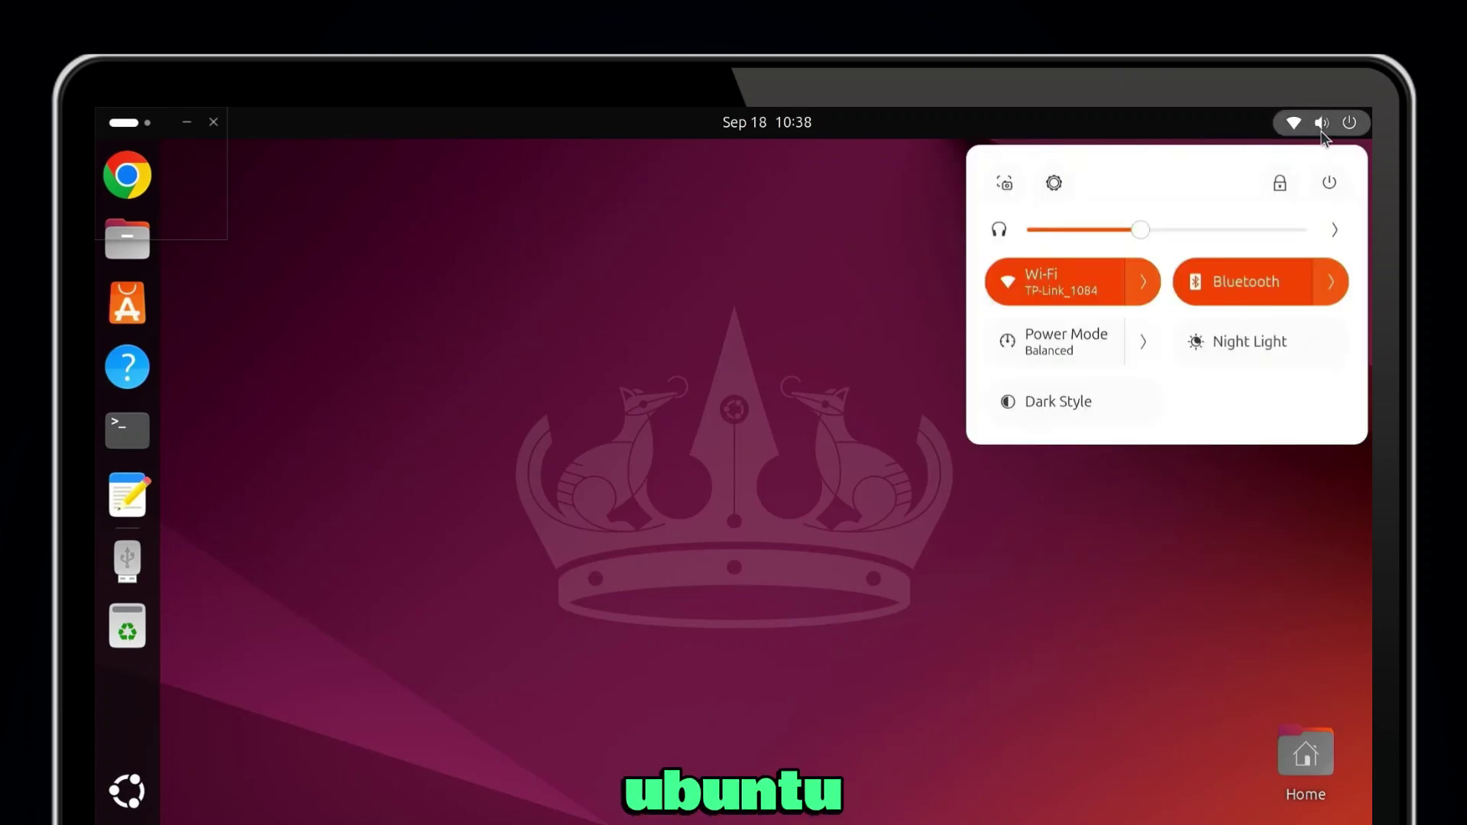
# - Show the Power Off options from the Ubuntu top-right system menu
pyautogui.click(1329, 183)
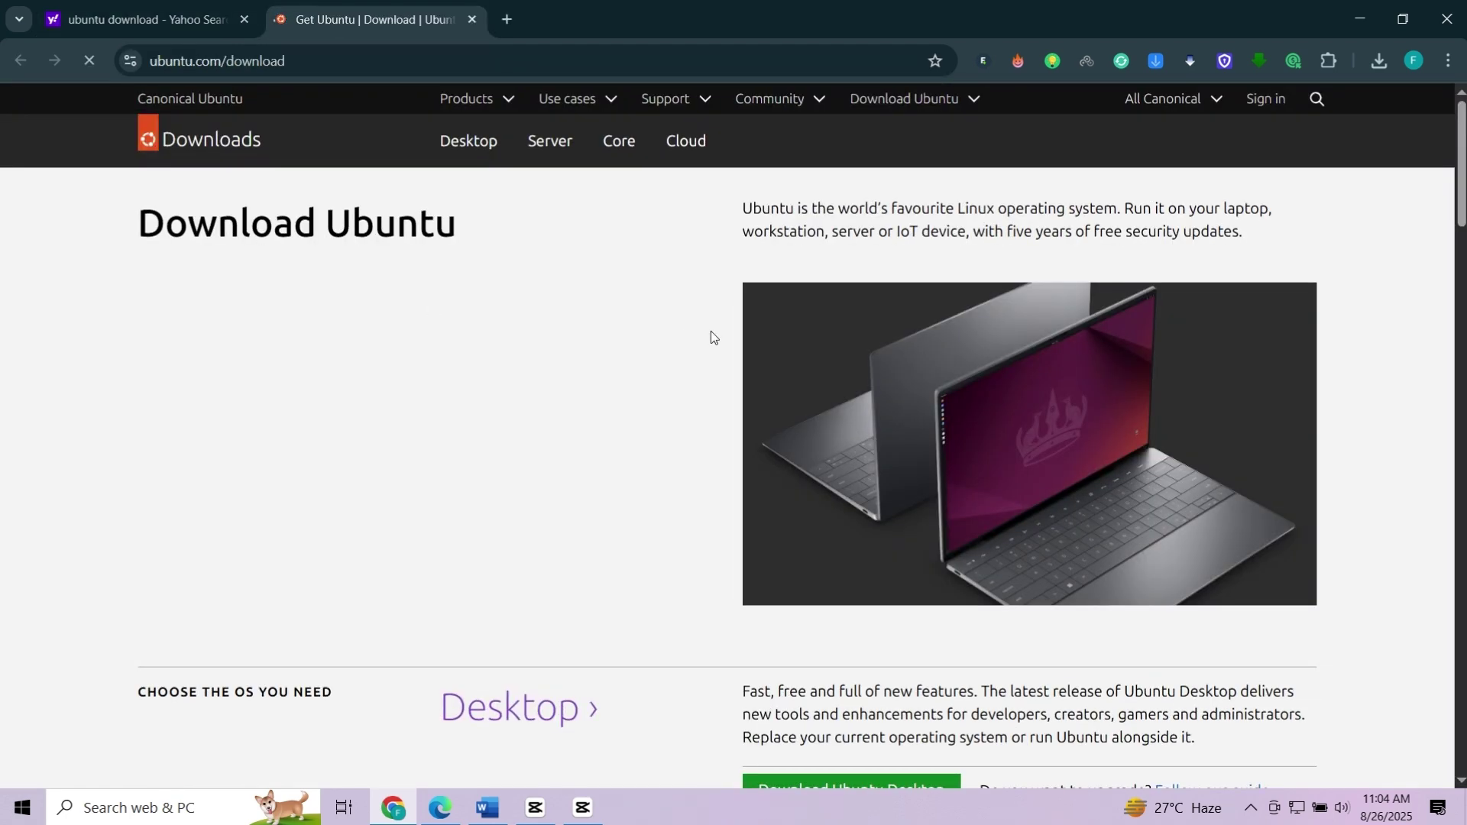
# - Download the 64-bit Ubuntu Desktop 24.04.3 LTS ISO and confirm its progress in Chrome's downloads
pyautogui.scroll(-2, 710, 333)
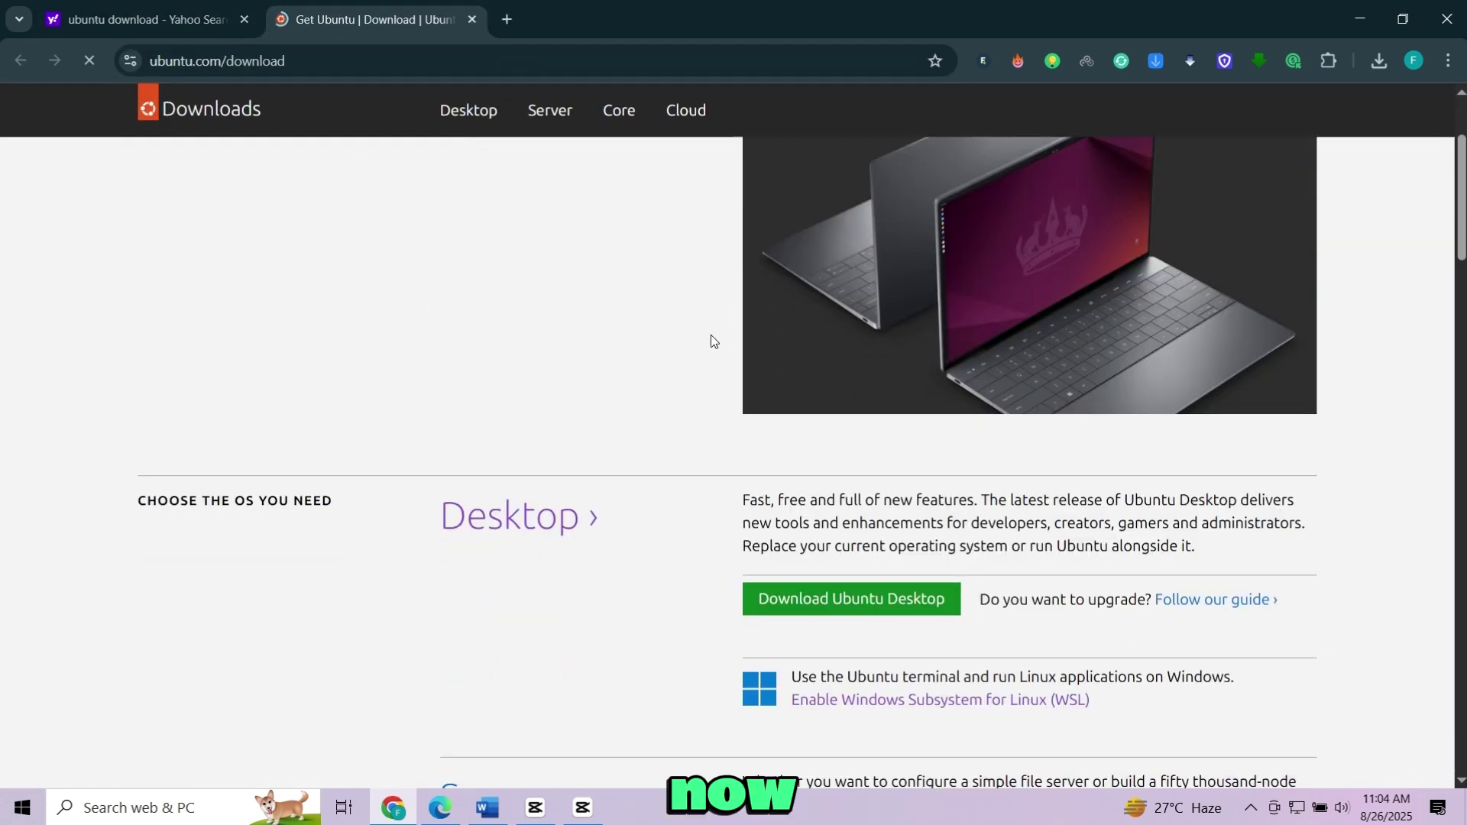
pyautogui.click(833, 601)
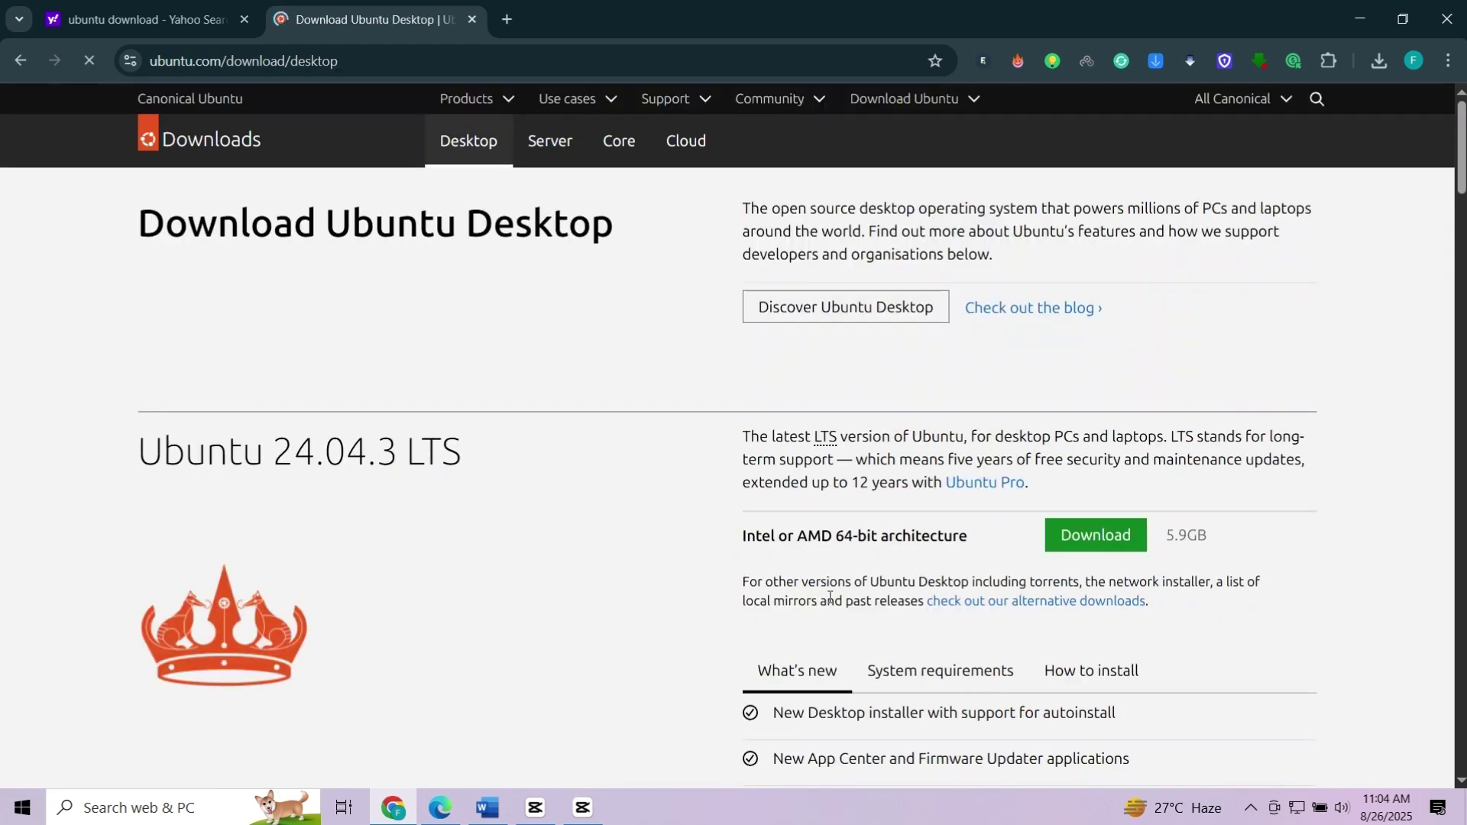
pyautogui.click(1097, 539)
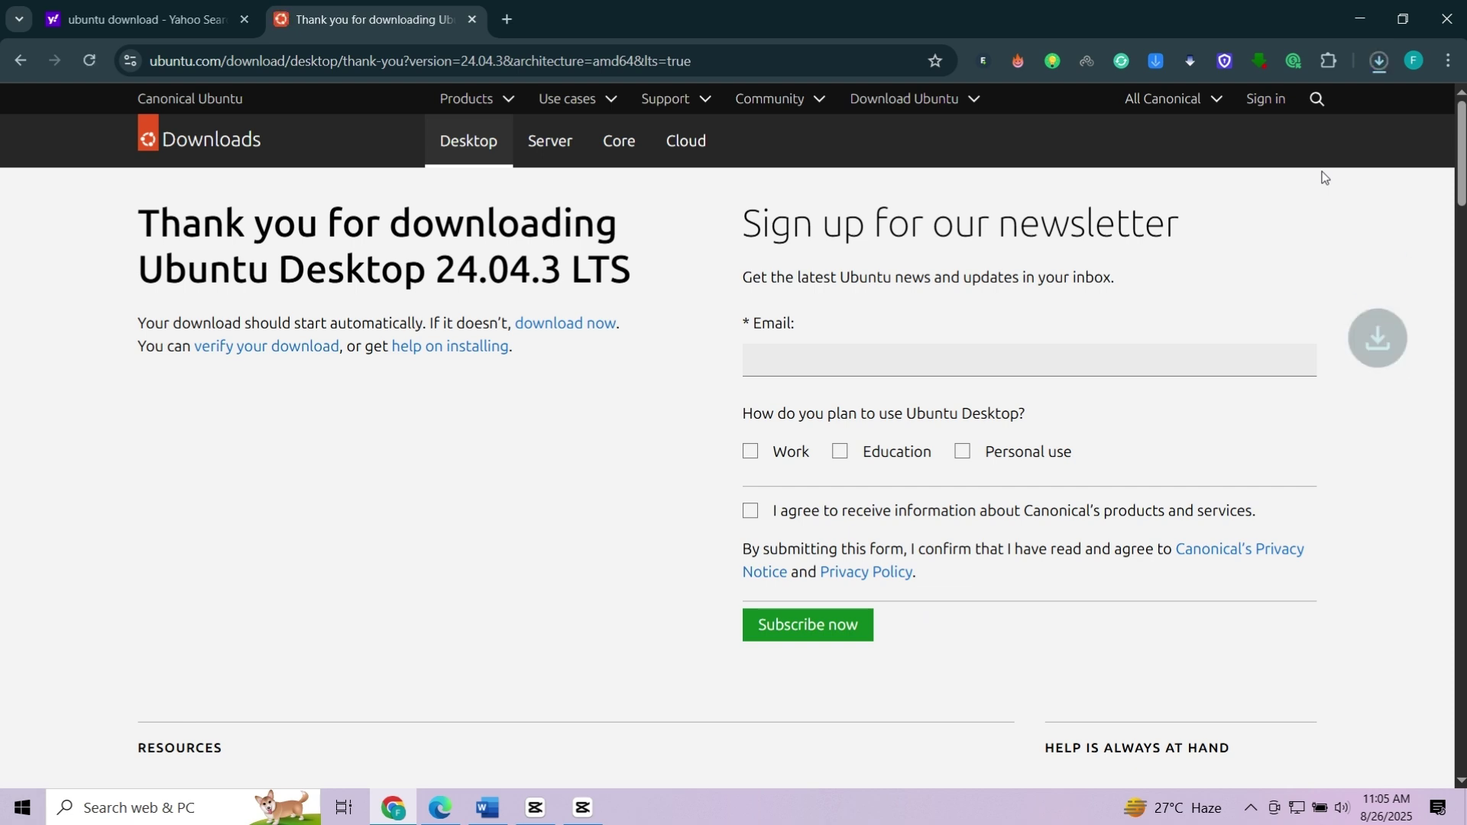
pyautogui.click(1379, 61)
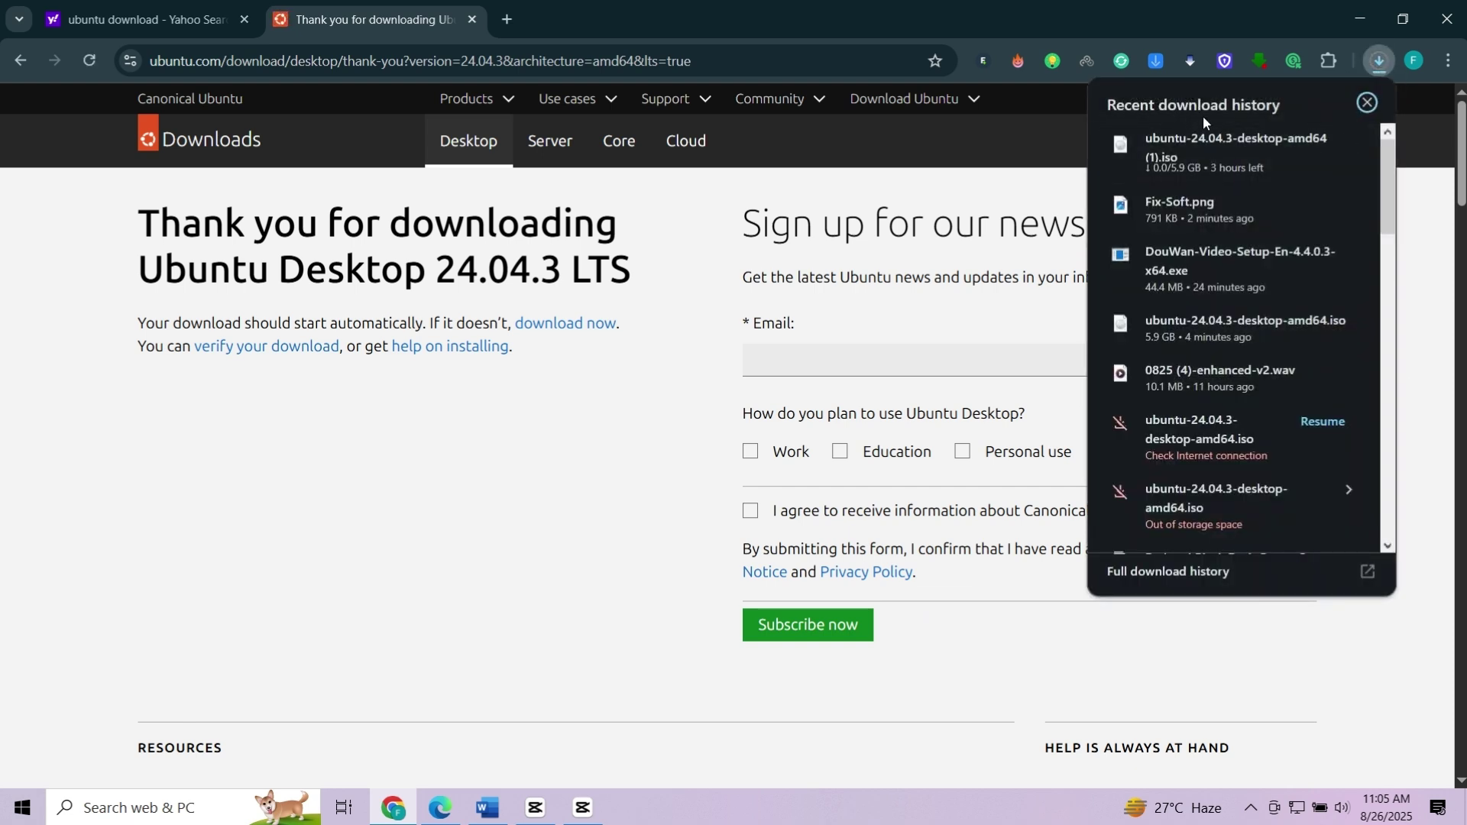
# - Search the web for RUFUS in a new tab and open the official rufus.ie site
pyautogui.click(504, 19)
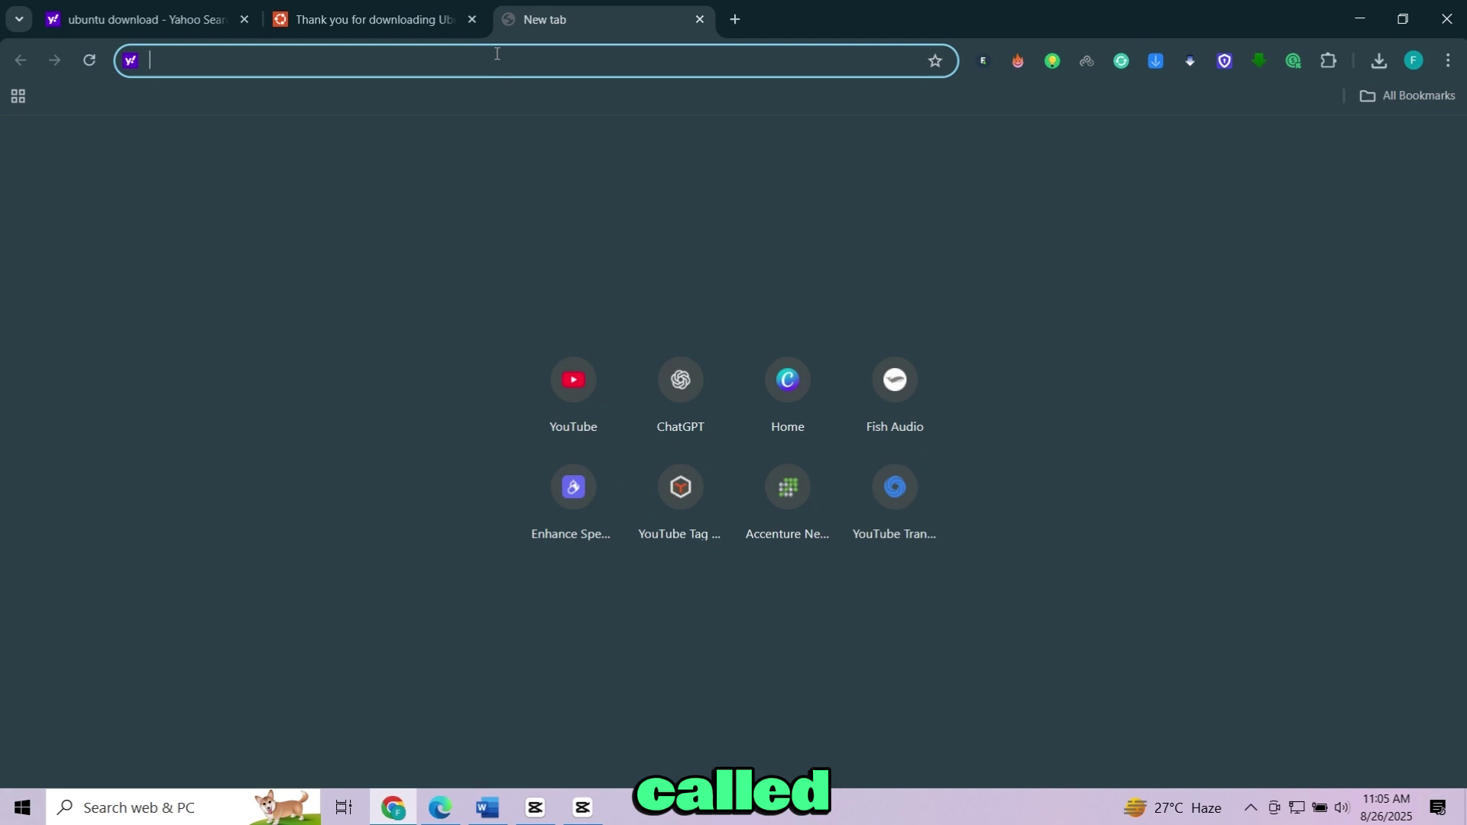
pyautogui.write('RUFUS.ie')
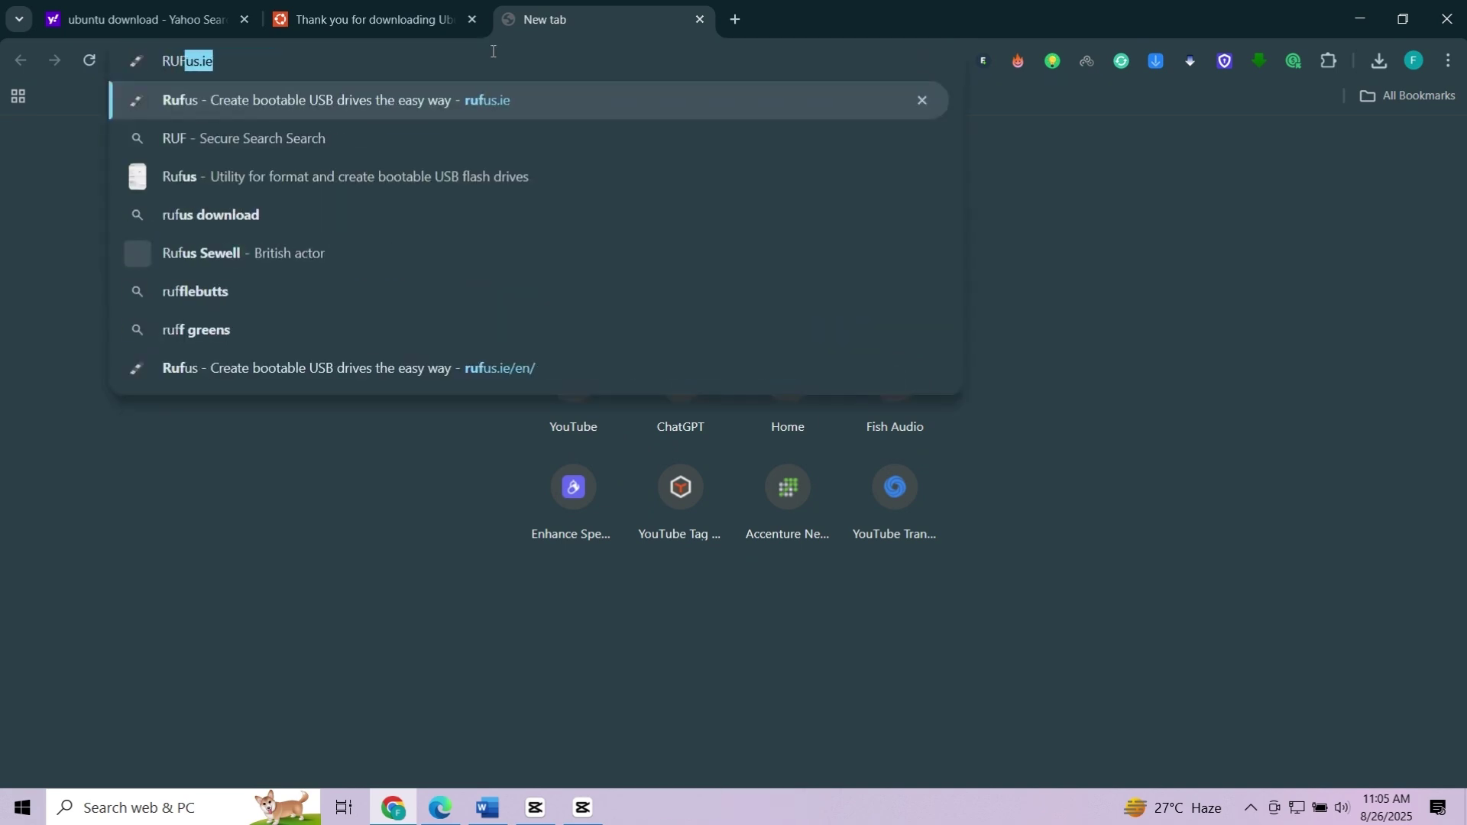
pyautogui.press('BackSpace')
pyautogui.press('BackSpace')
pyautogui.press('BackSpace')
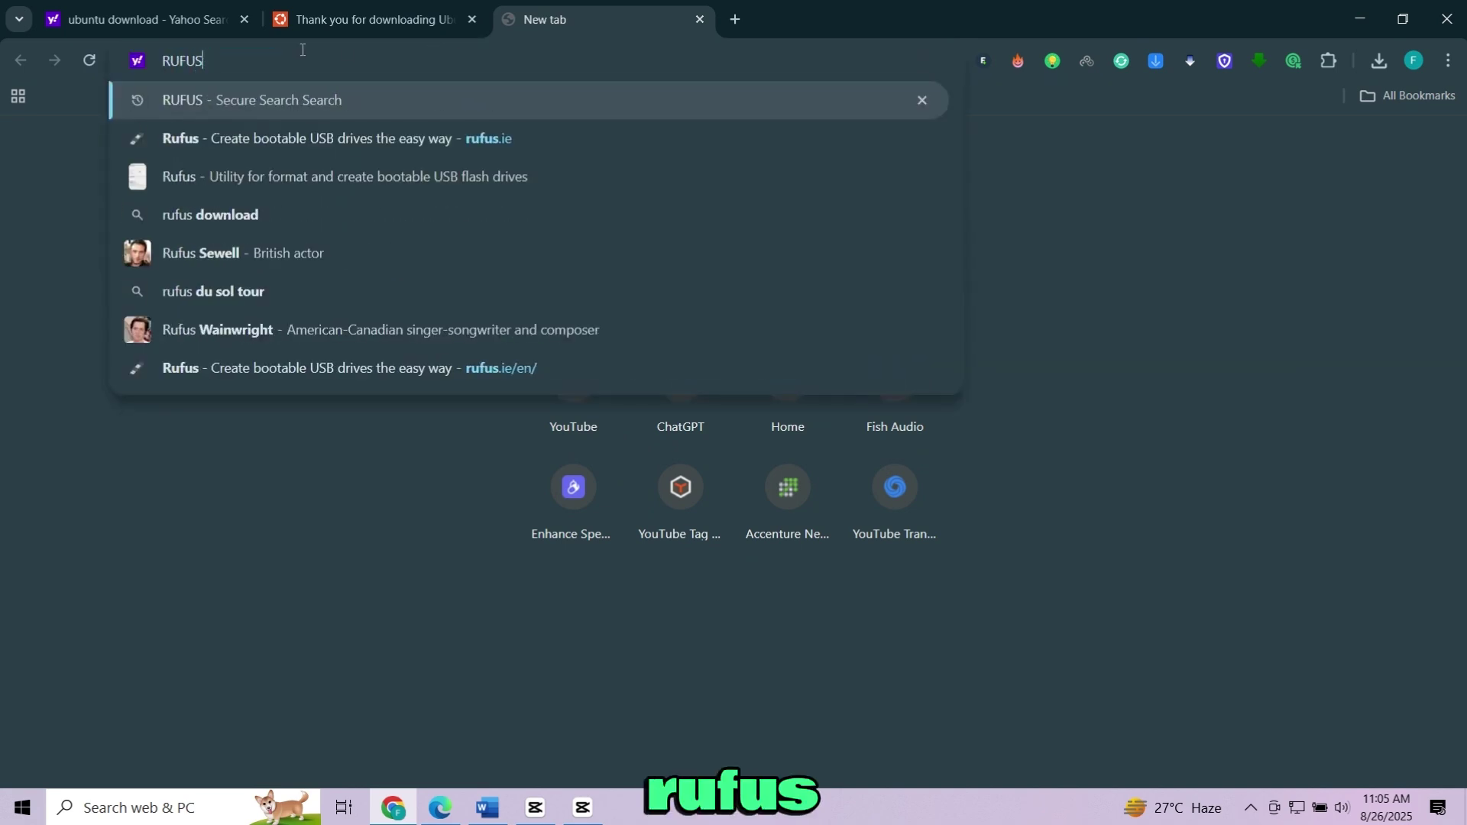
pyautogui.press('Return')
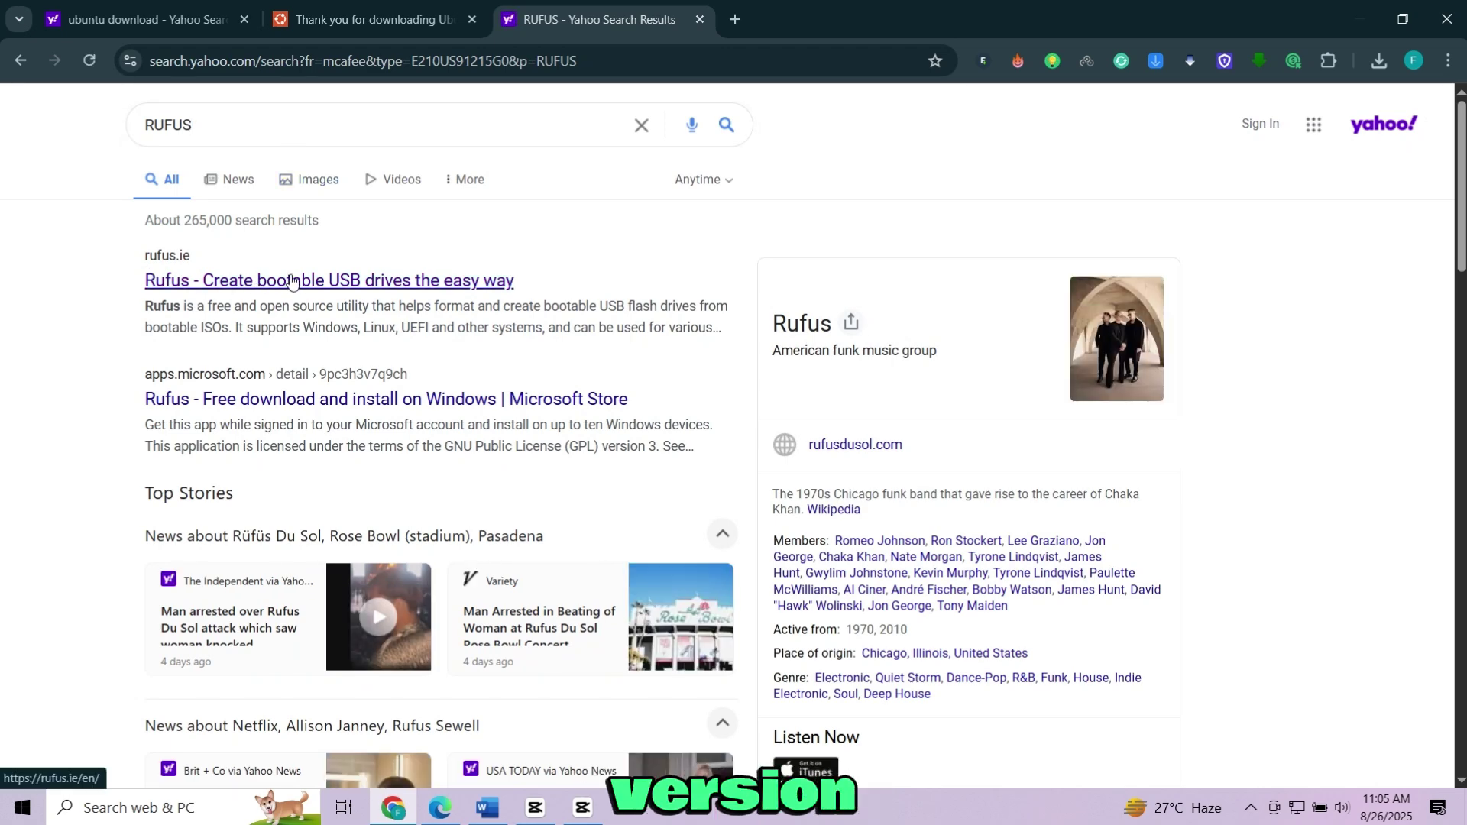
pyautogui.click(292, 281)
# - Download rufus-4.9.exe, dismiss the ad, and confirm the download finished
pyautogui.scroll(-15, 834, 345)
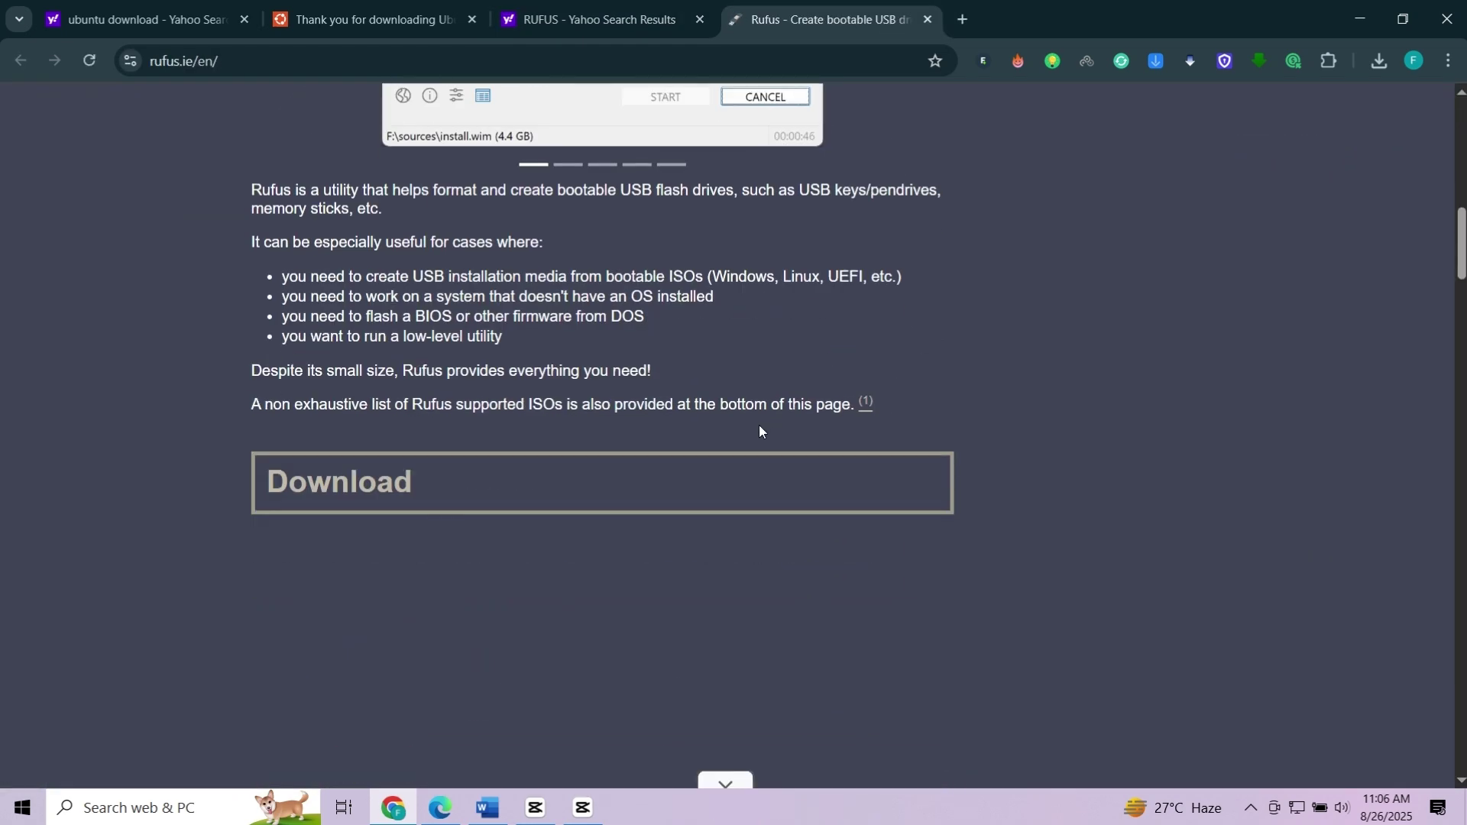
pyautogui.click(338, 596)
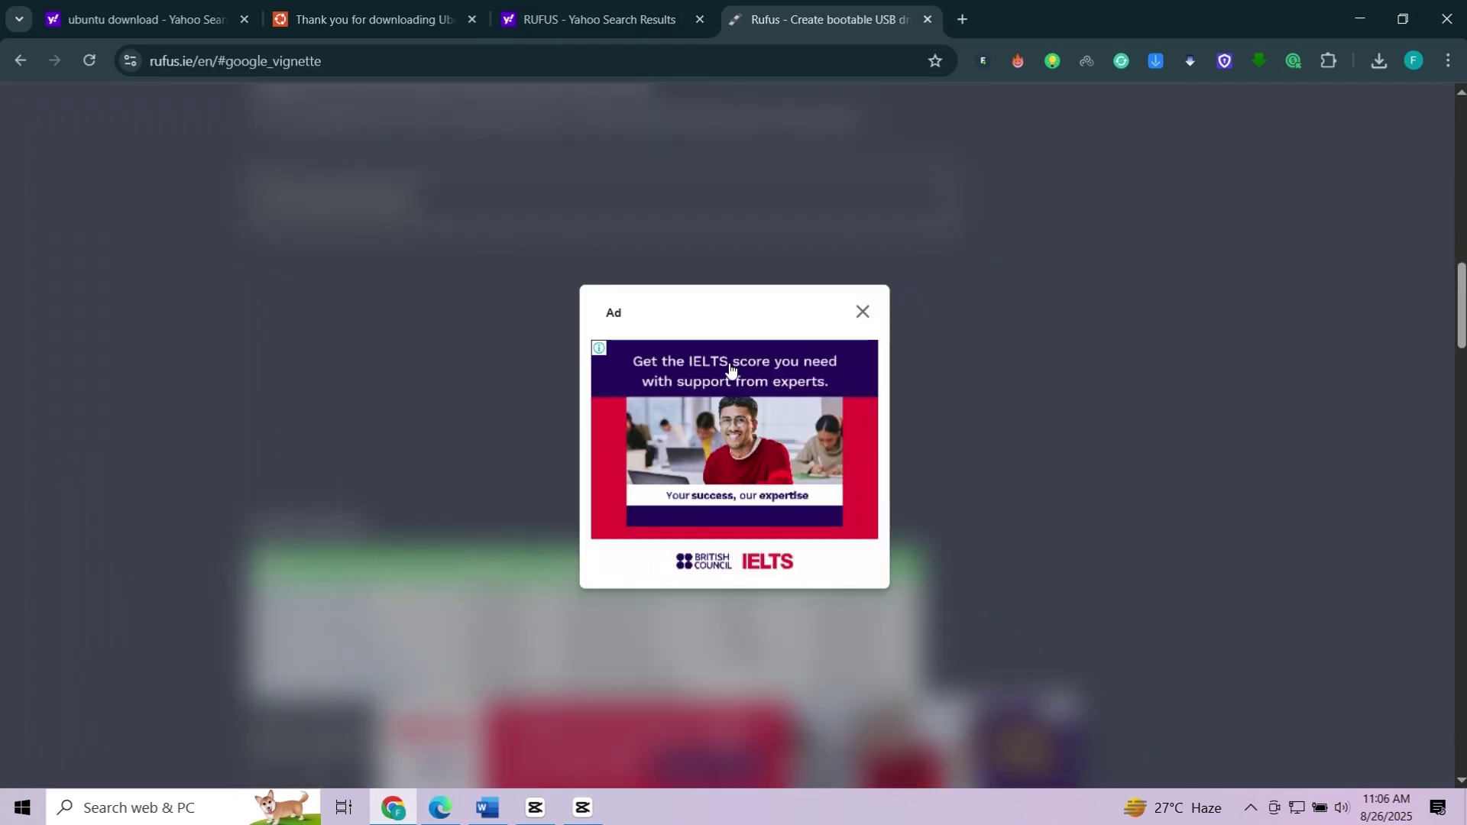
pyautogui.click(861, 312)
pyautogui.click(1377, 69)
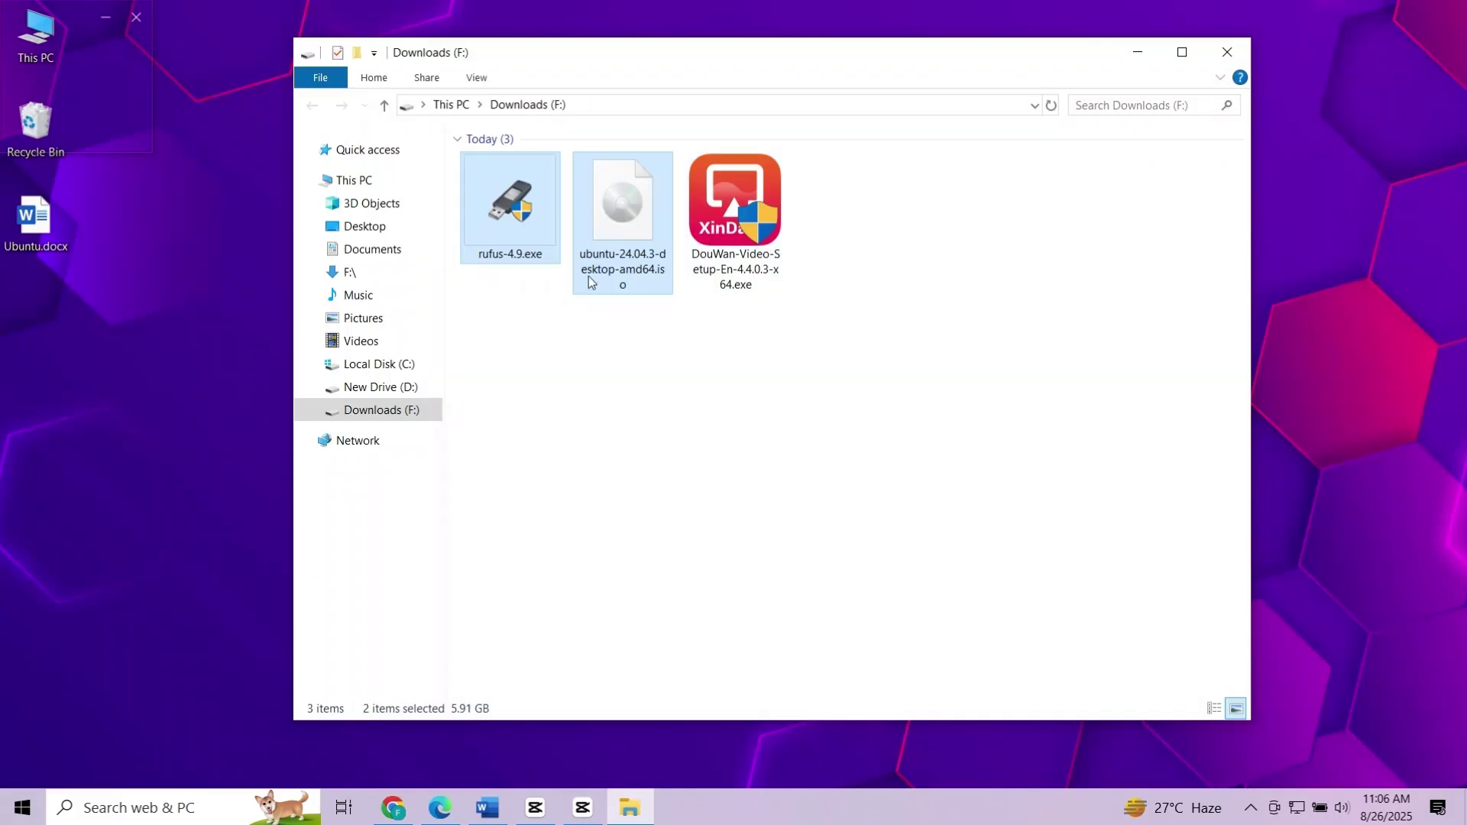
pyautogui.click(524, 382)
# - Launch rufus-4.9.exe from Downloads (F:) and keep the 64 GB USB drive as the device
pyautogui.rightClick(504, 221)
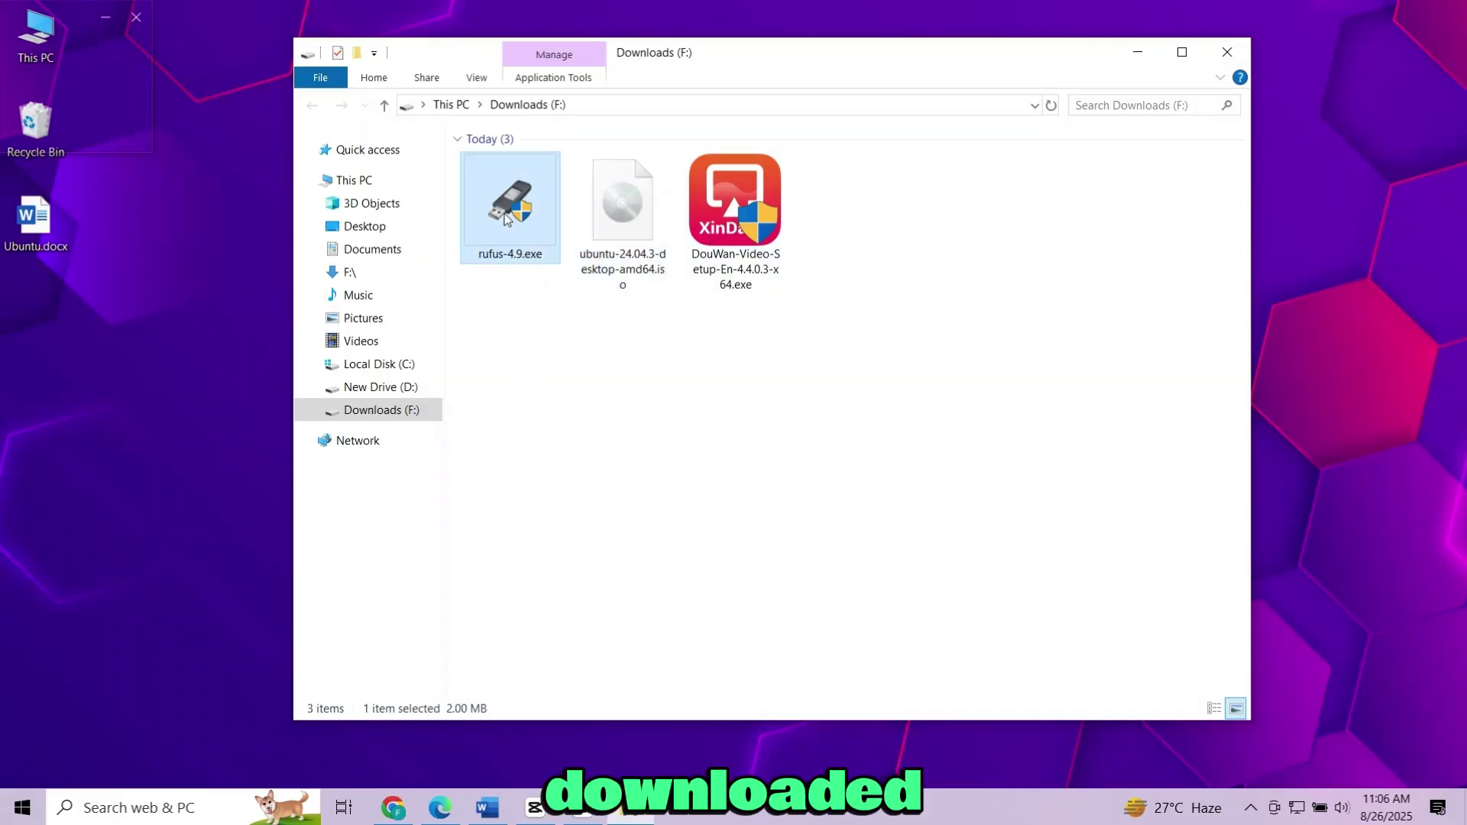
pyautogui.click(534, 226)
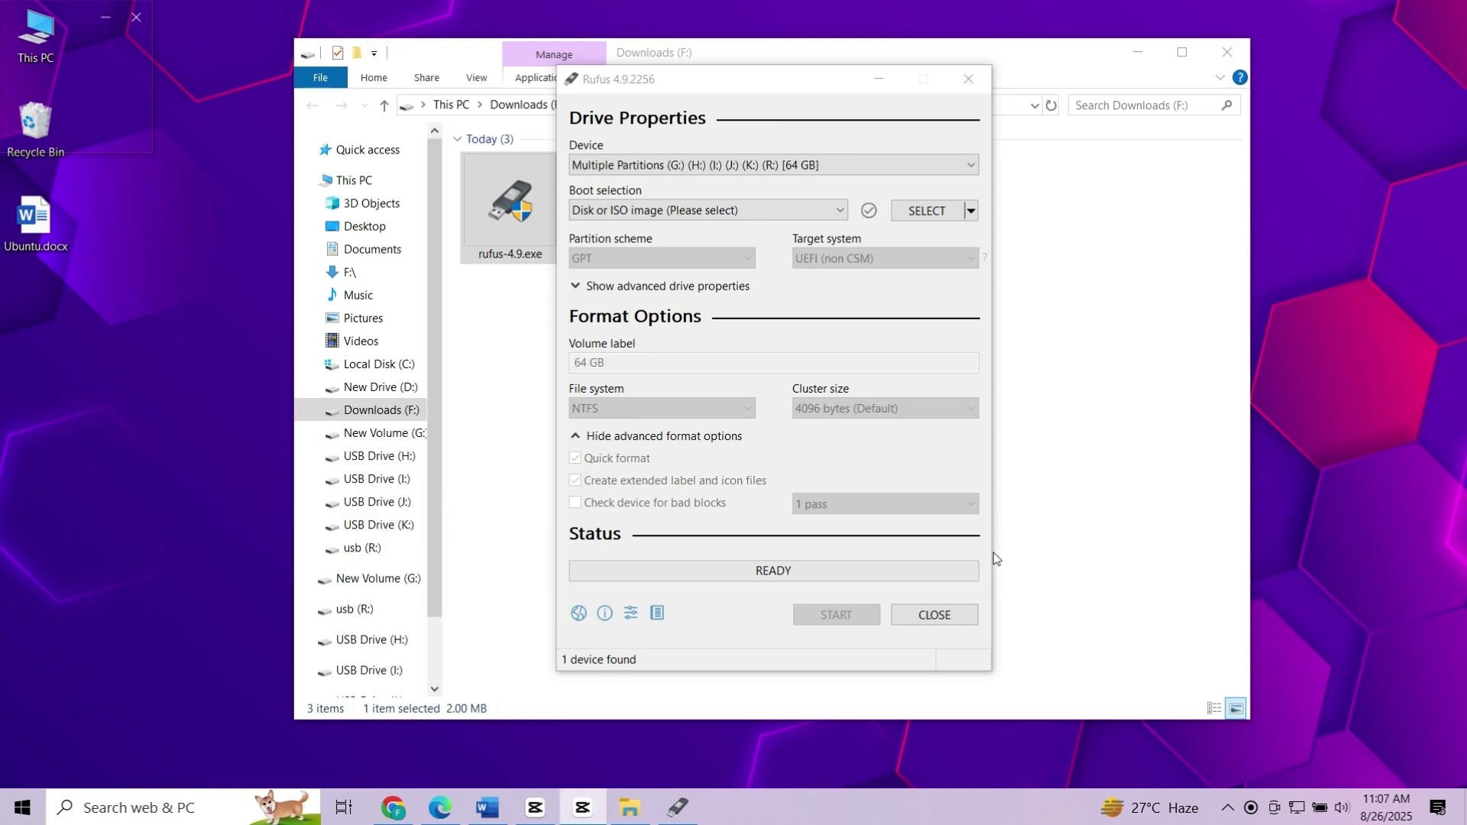
pyautogui.click(961, 173)
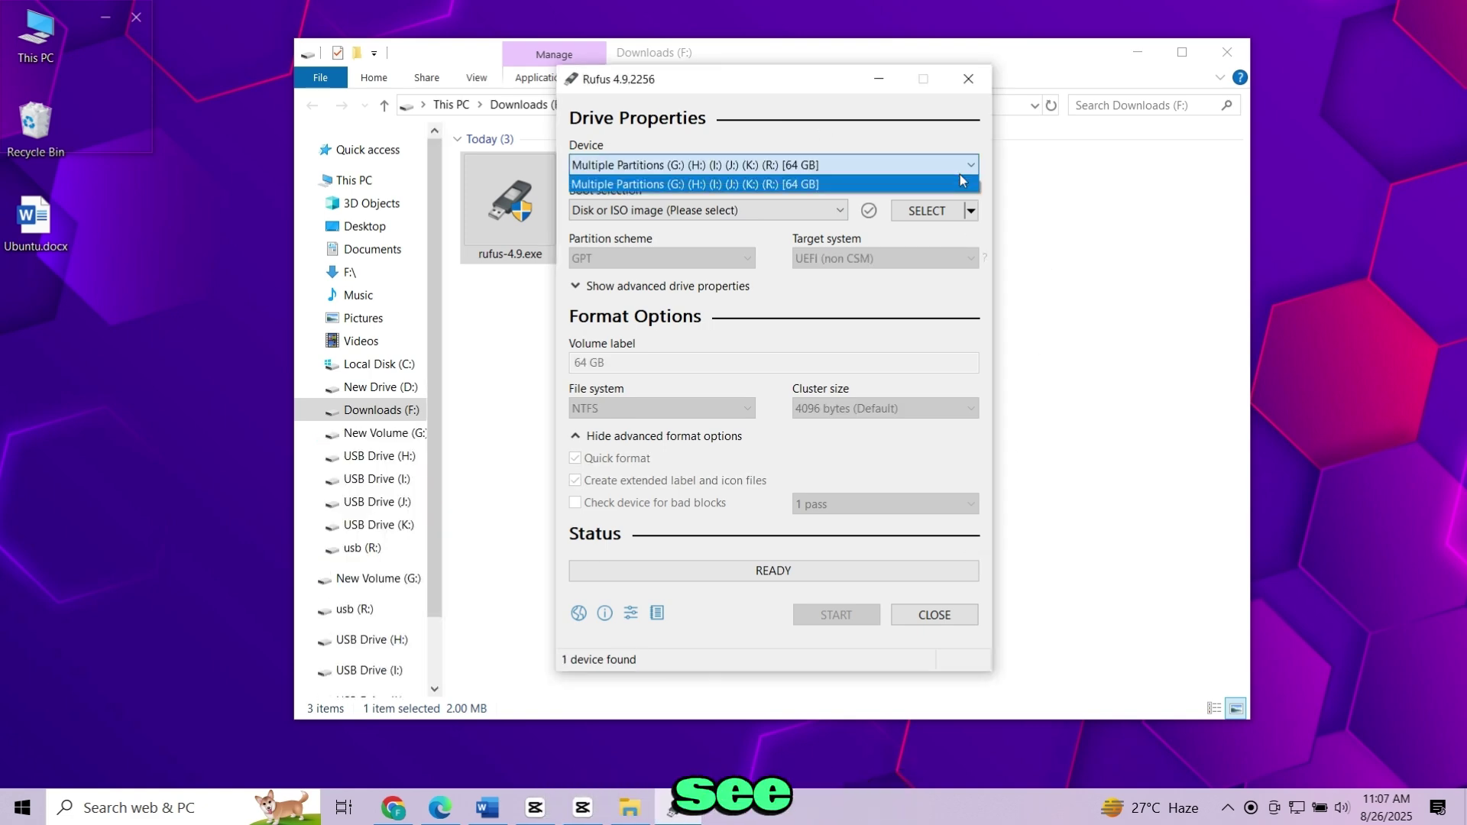
pyautogui.click(959, 173)
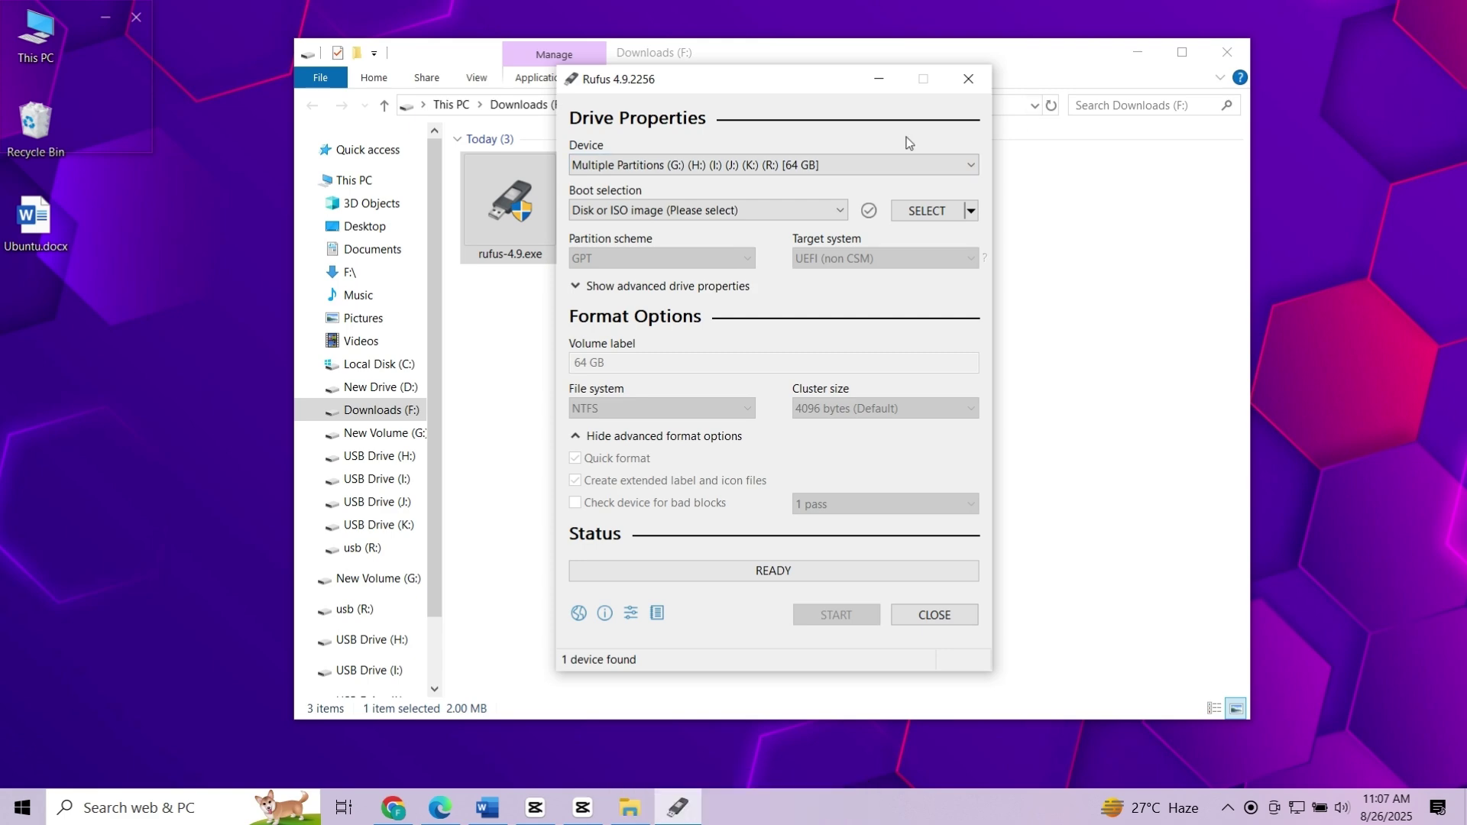
# - Load ubuntu-24.04.3-desktop-amd64.iso as the boot image and minimize File Explorer
pyautogui.click(933, 210)
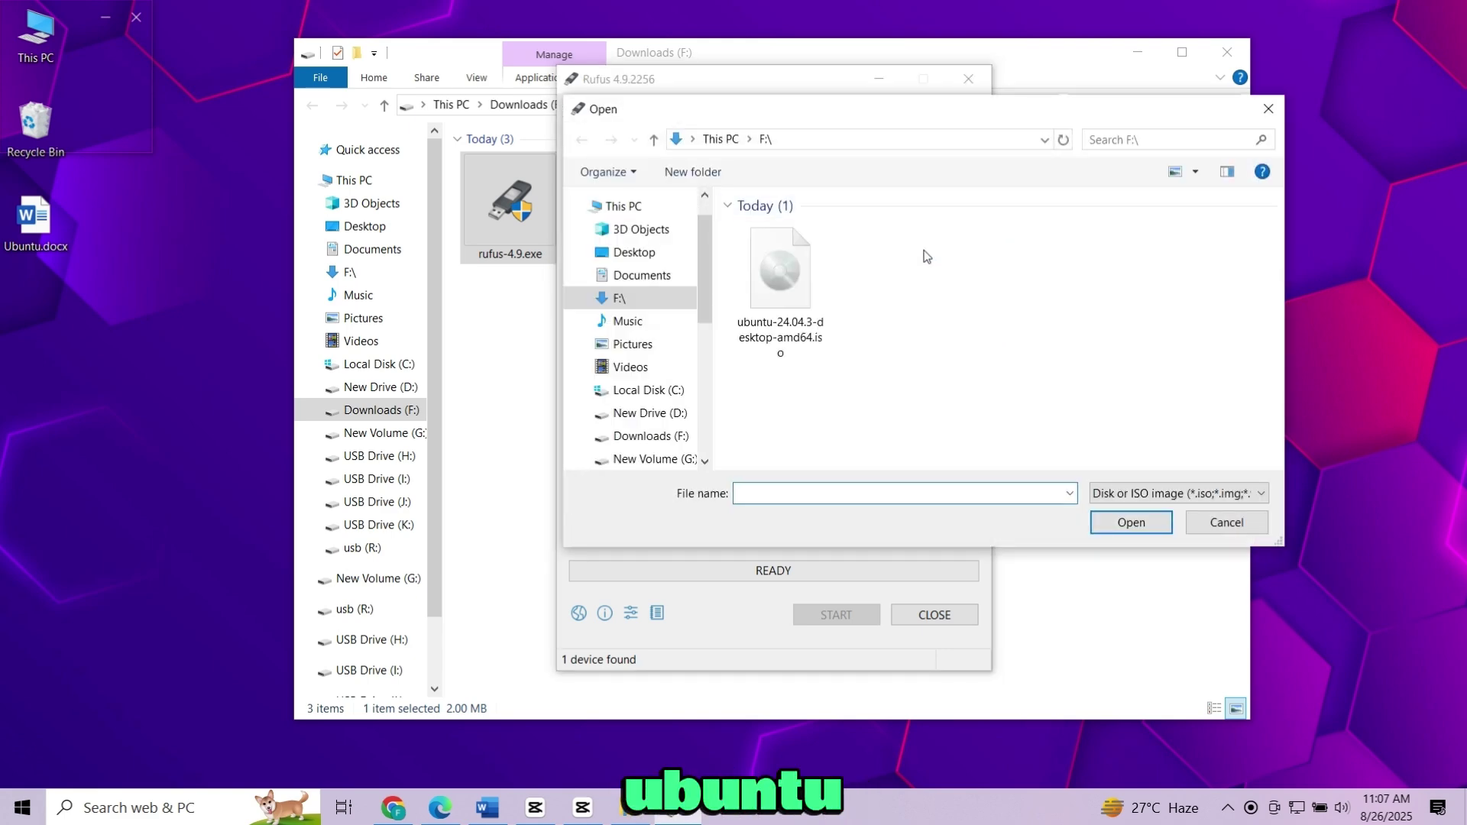
pyautogui.click(796, 281)
pyautogui.click(1102, 531)
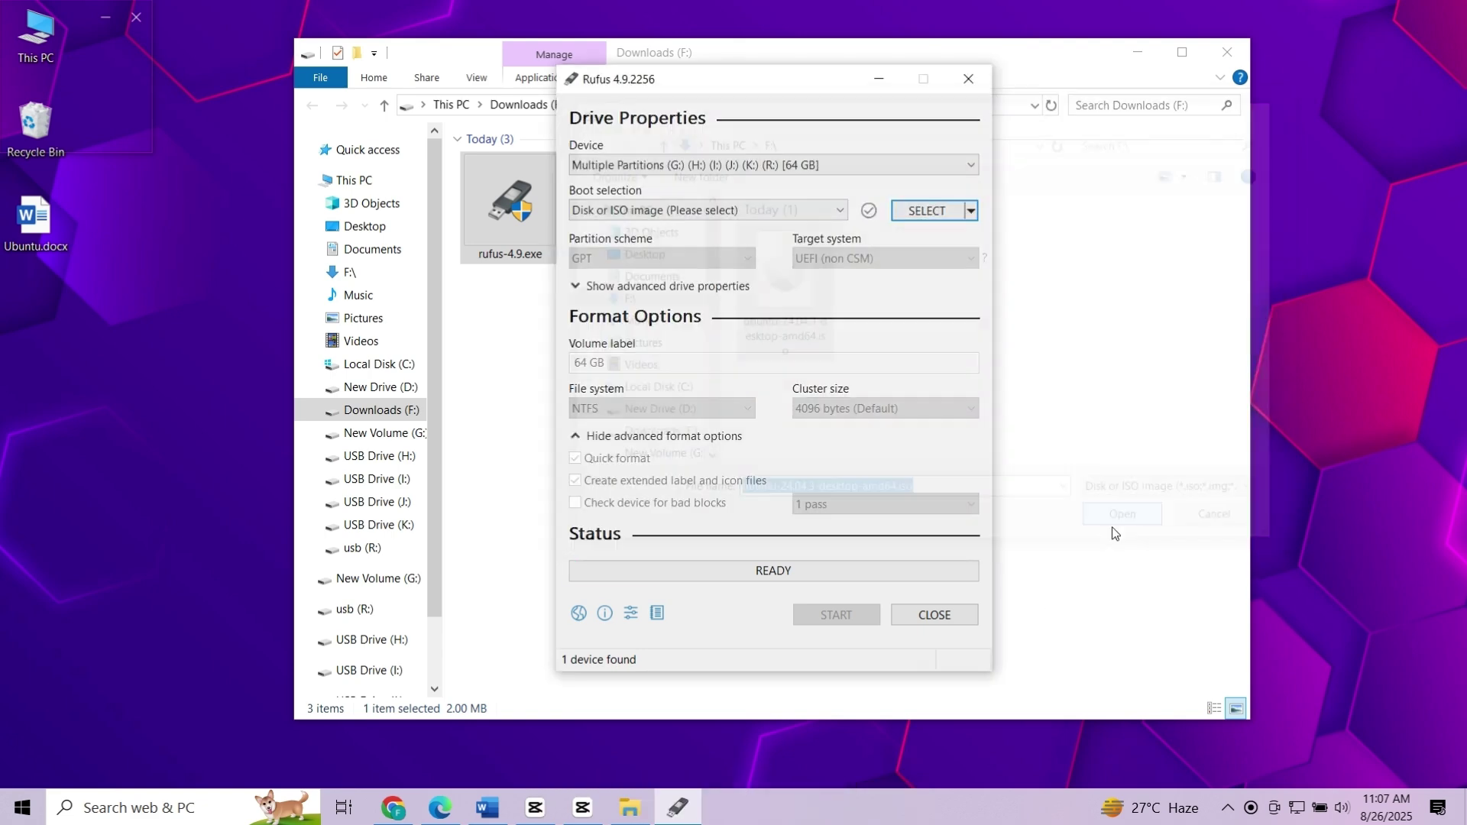
pyautogui.click(1128, 64)
pyautogui.click(1131, 58)
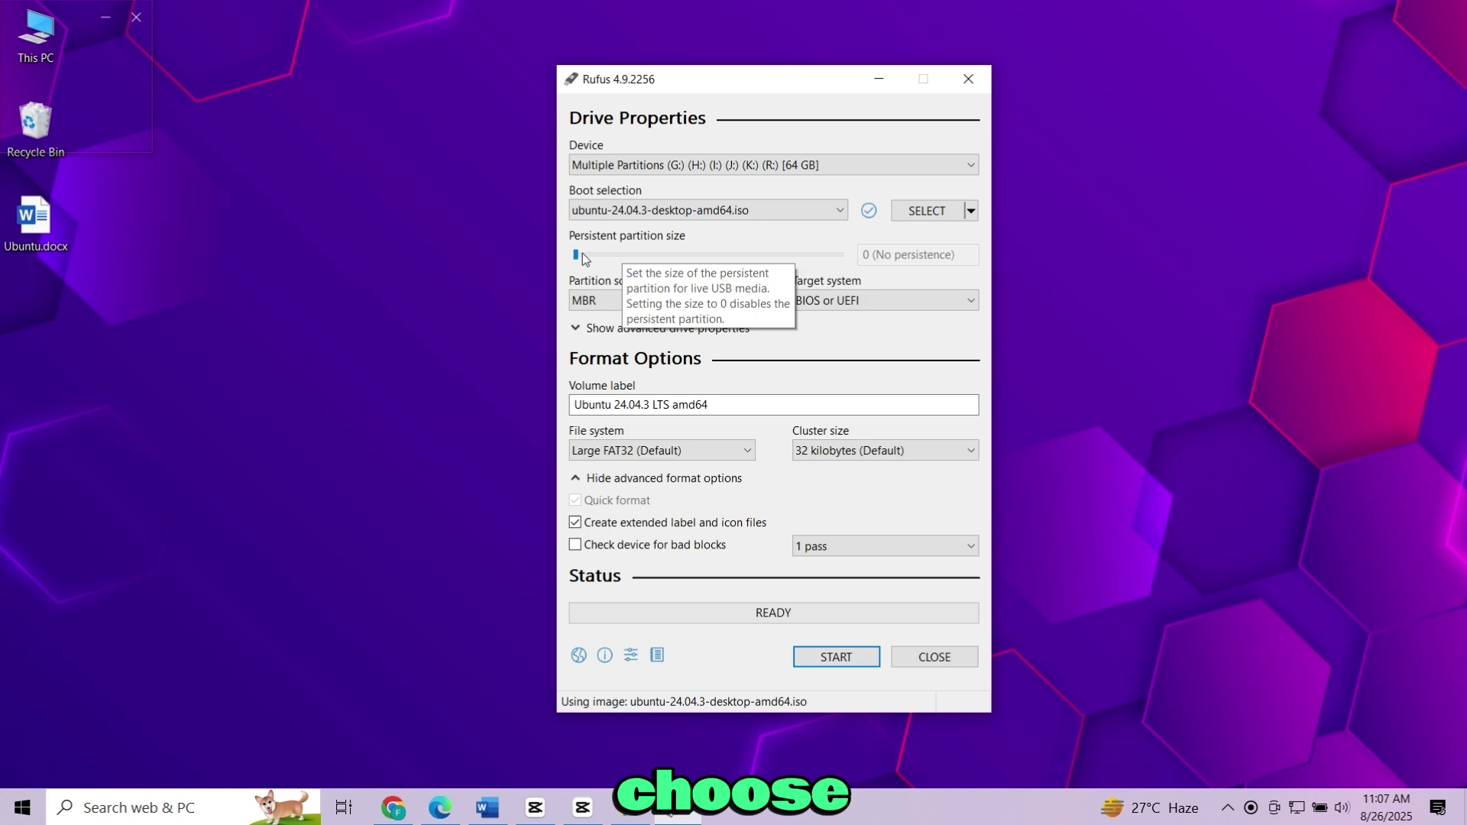
# - Set the persistent partition size to 30 GB and review the partition scheme choices
pyautogui.moveTo(576, 257); pyautogui.dragTo(590, 257)
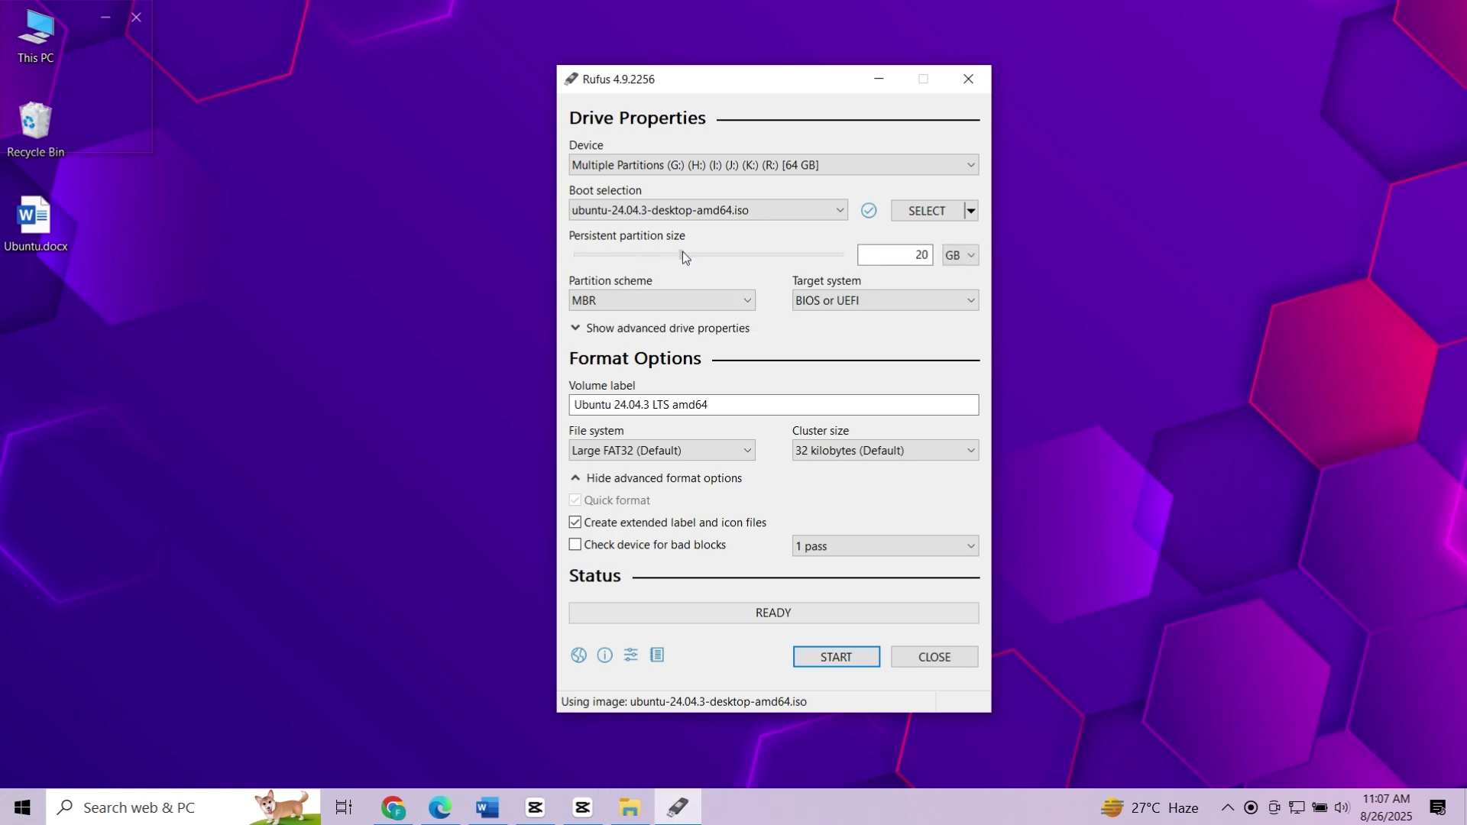
pyautogui.moveTo(721, 252); pyautogui.dragTo(737, 253)
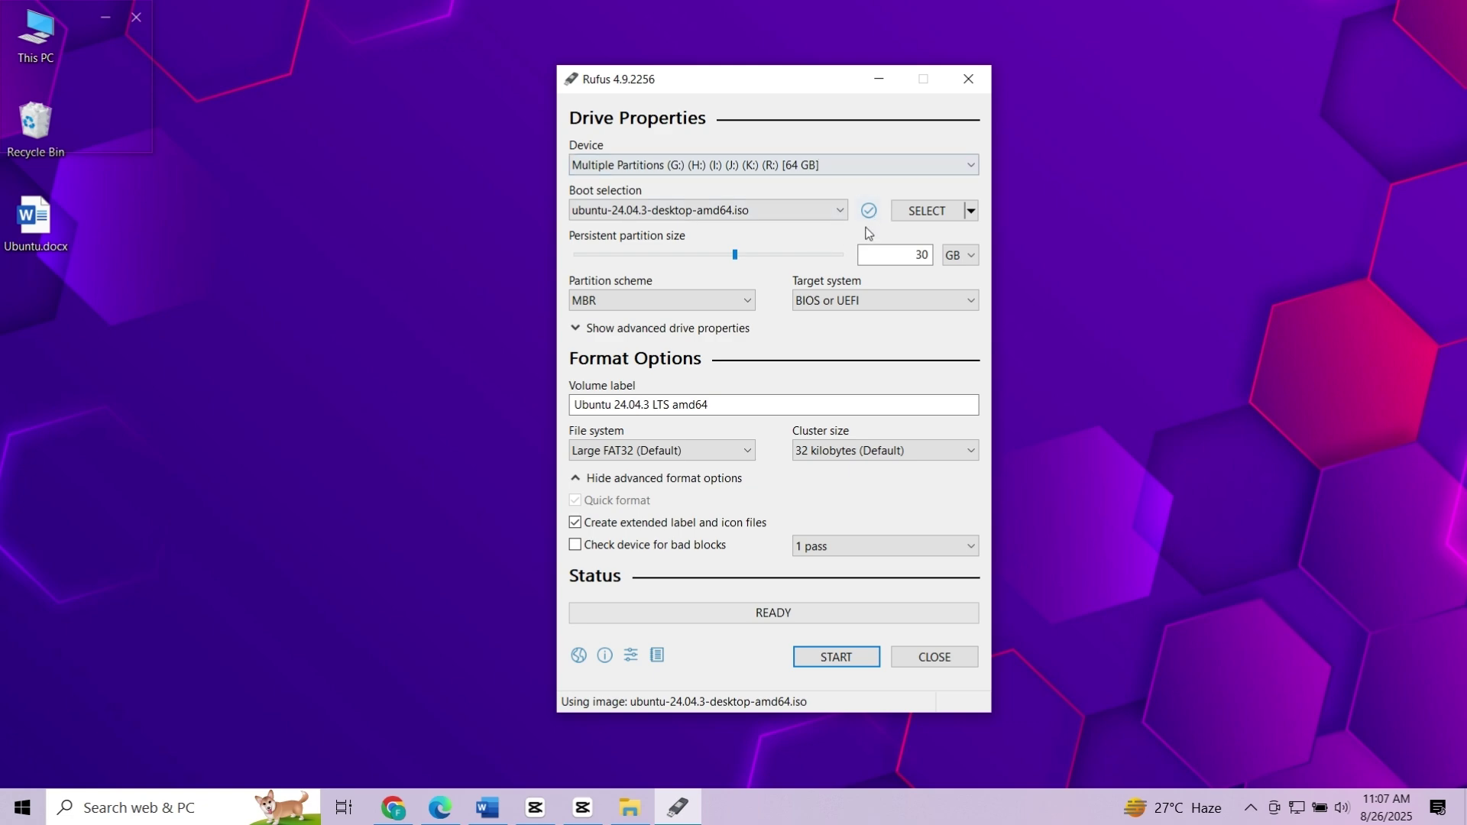
pyautogui.click(683, 302)
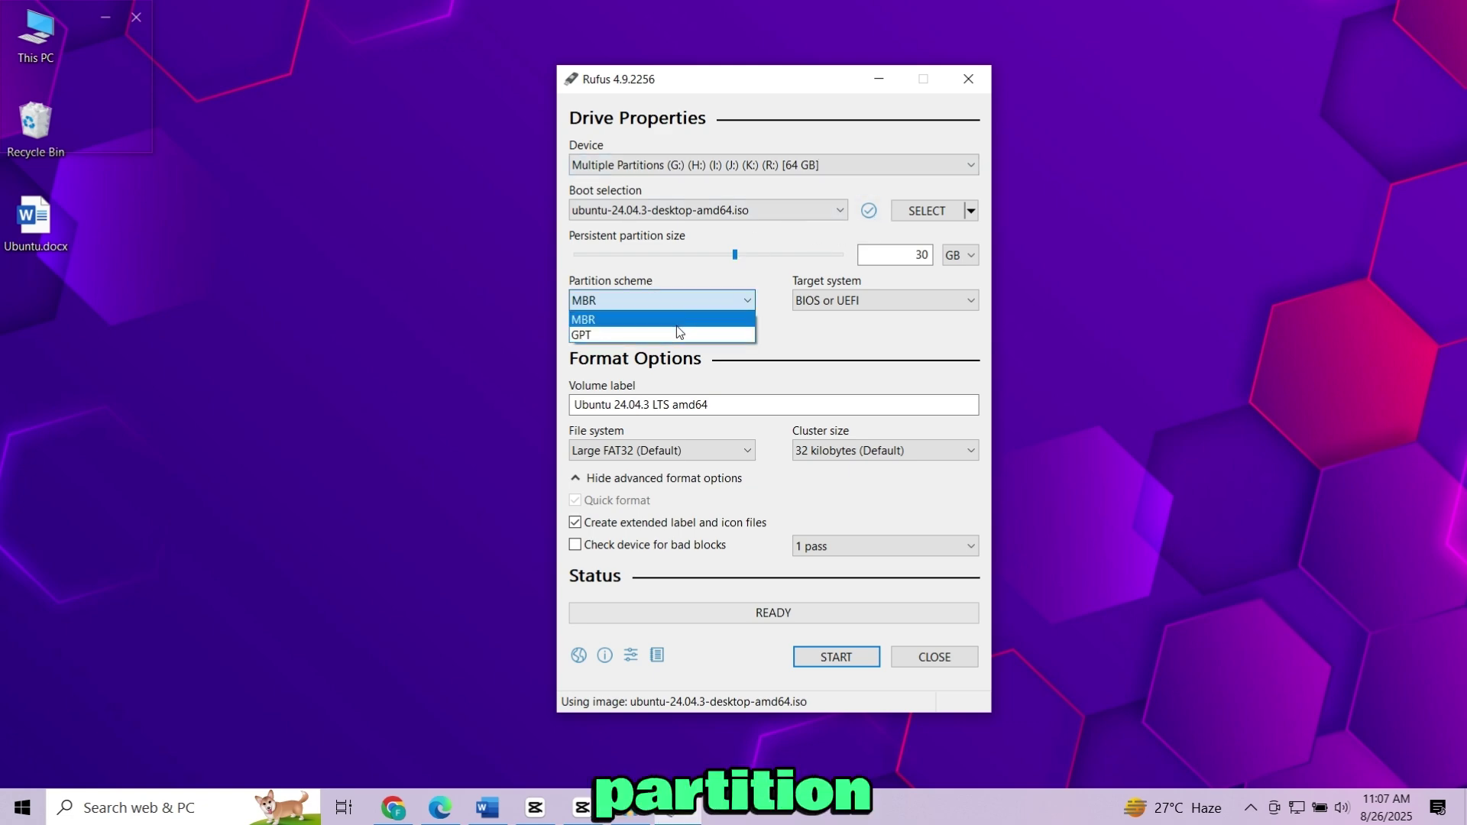
# - Open System Information via Windows Search 'SYS' to check the BIOS mode
pyautogui.press('super')
pyautogui.write('SYS')
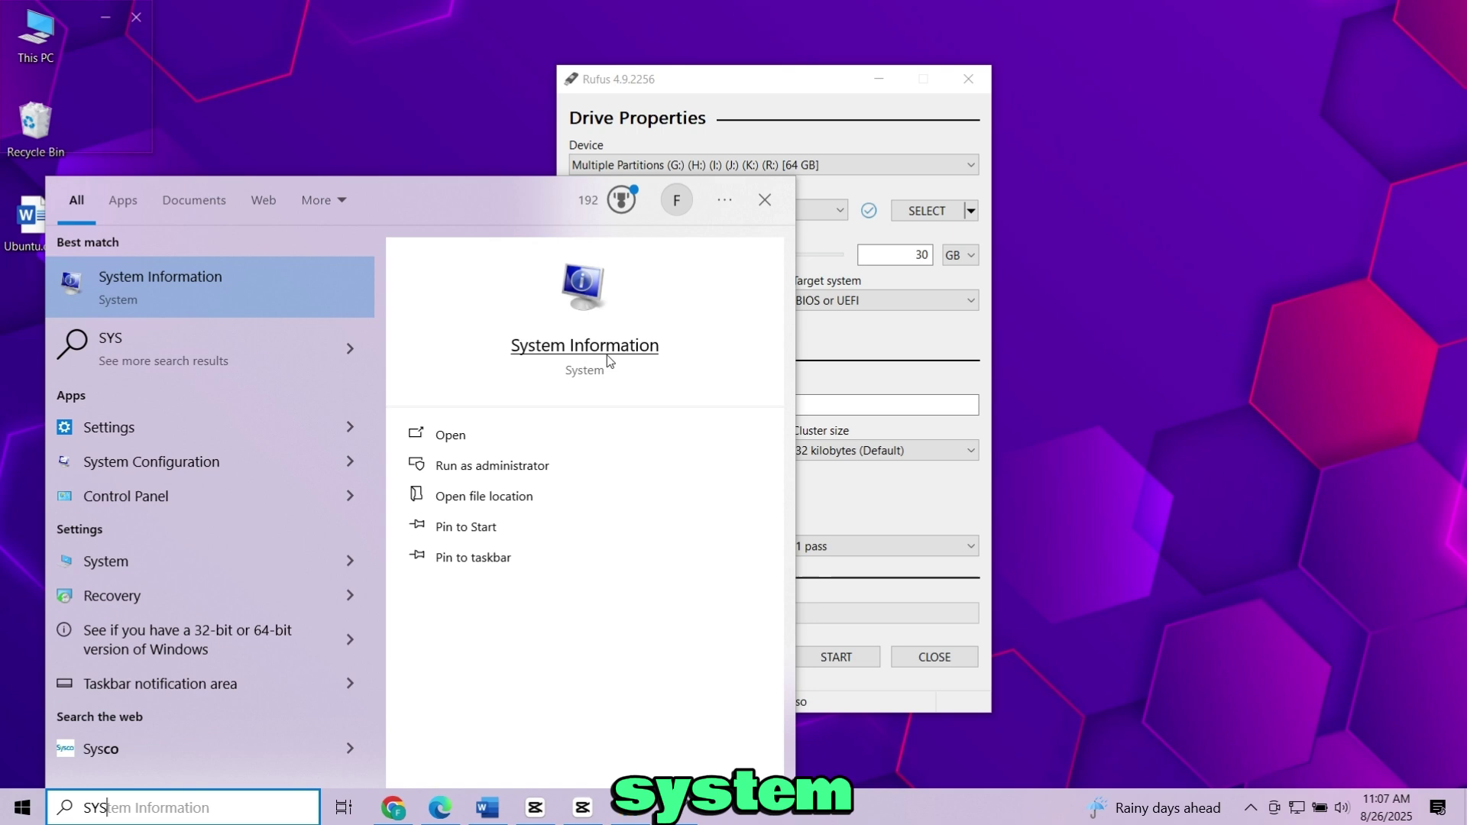
pyautogui.click(609, 358)
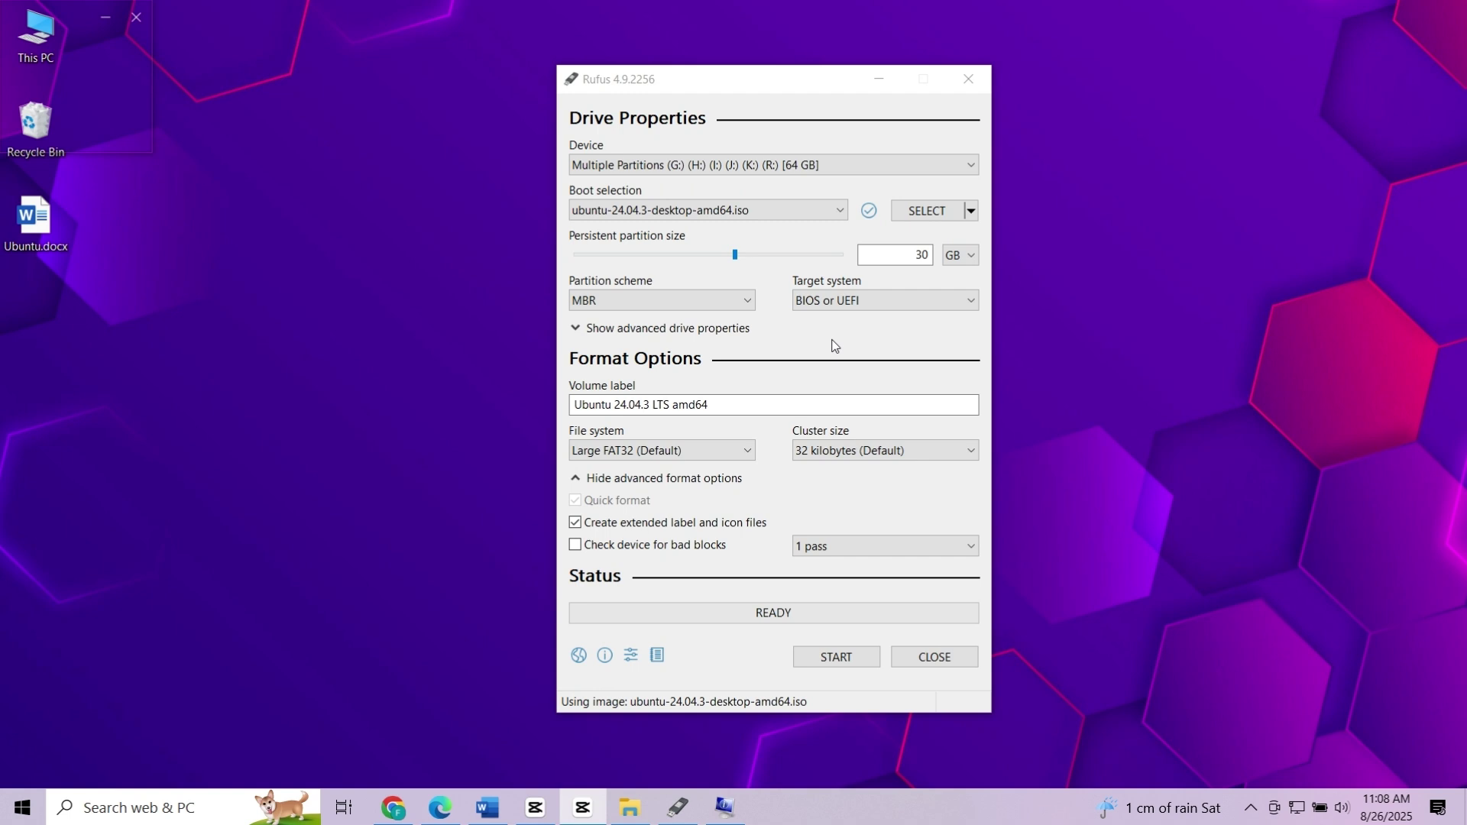
# - Start writing Ubuntu to the 64 GB drive, accepting the data-erase and partition-removal warnings
pyautogui.click(836, 657)
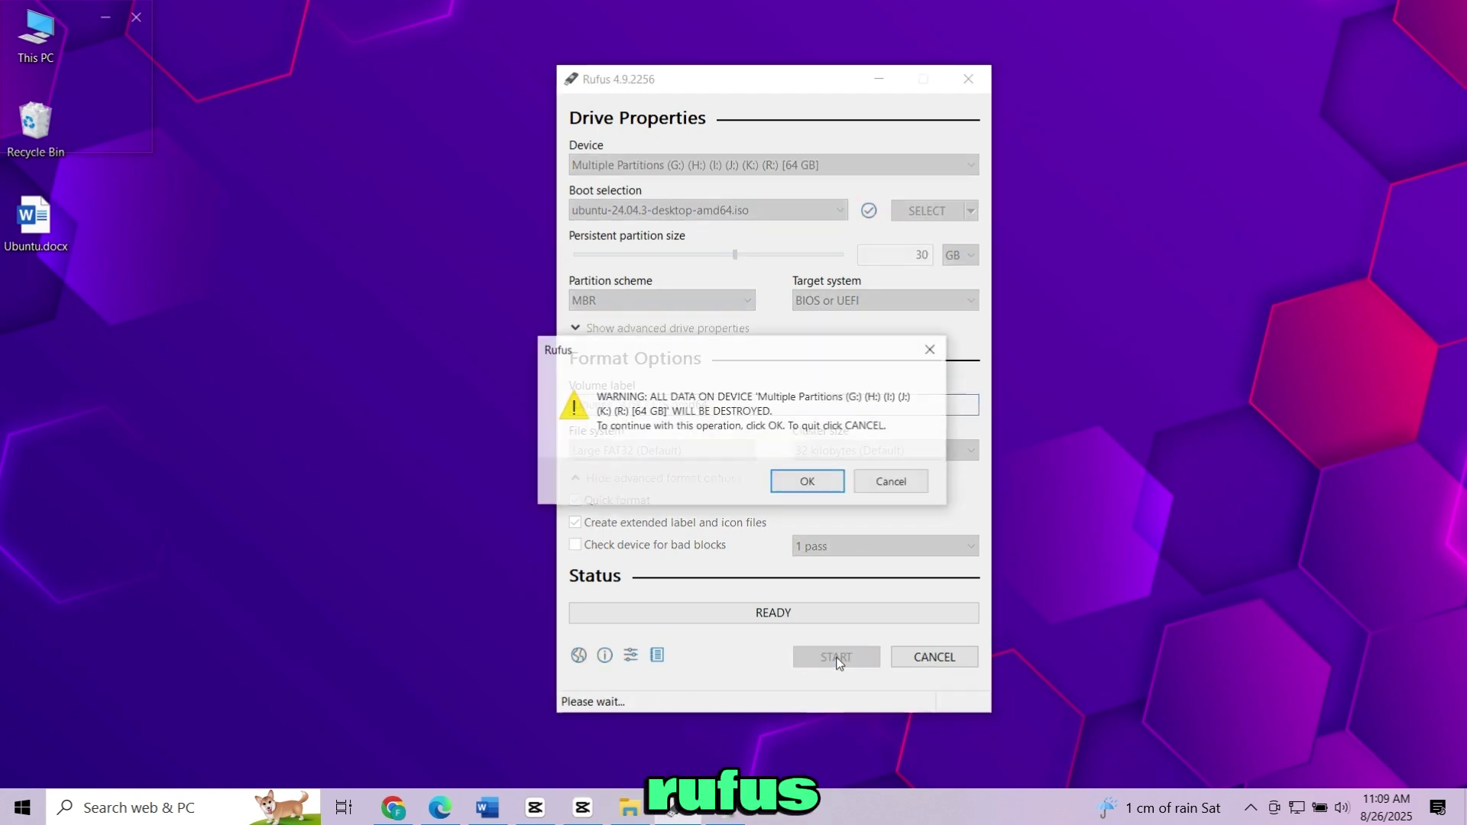
pyautogui.click(796, 483)
pyautogui.click(808, 496)
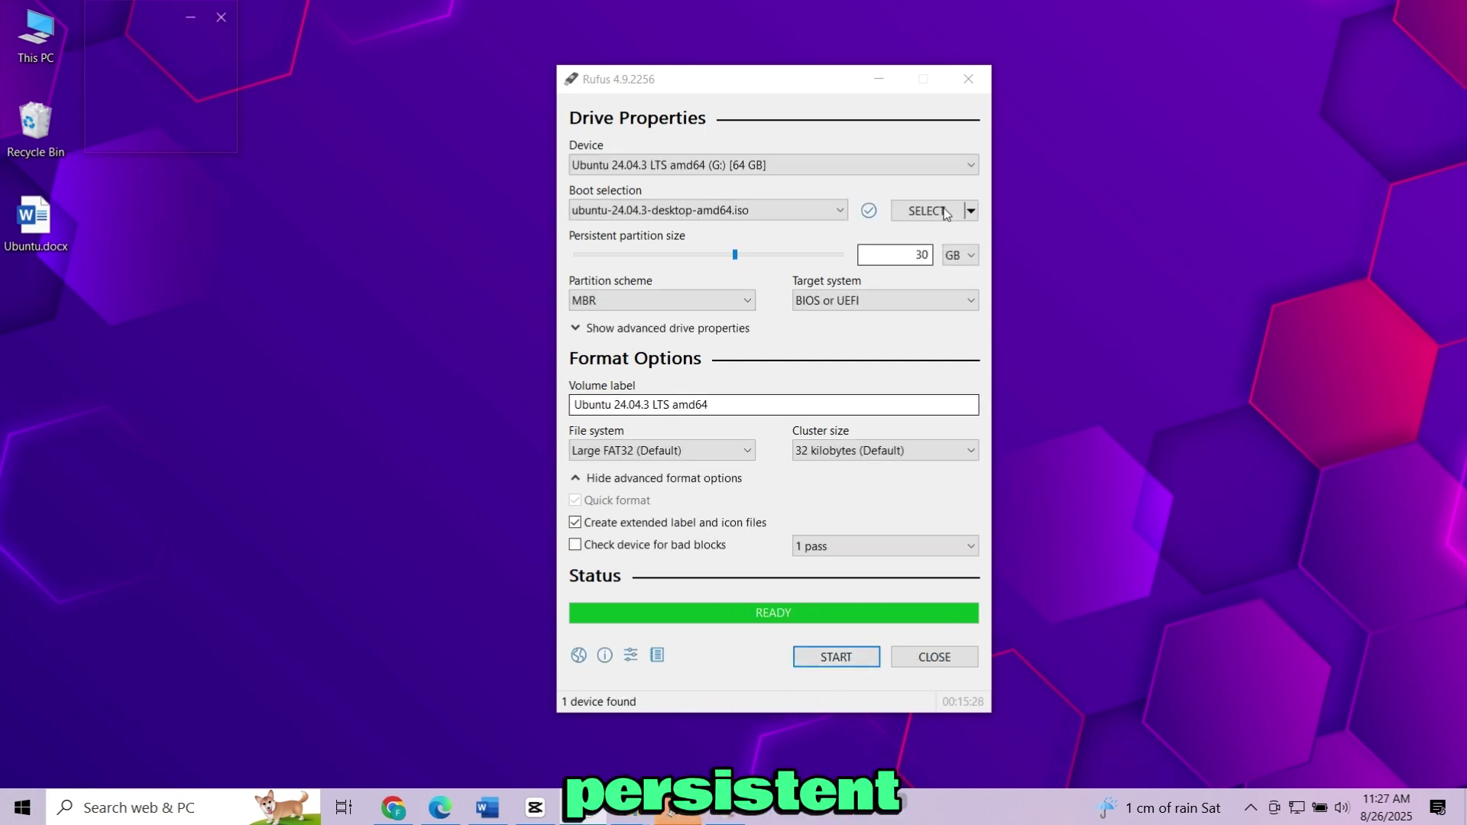
# - Restart into Ubuntu from the USB, finish the welcome setup, and show the power-off options
pyautogui.click(22, 808)
pyautogui.click(23, 766)
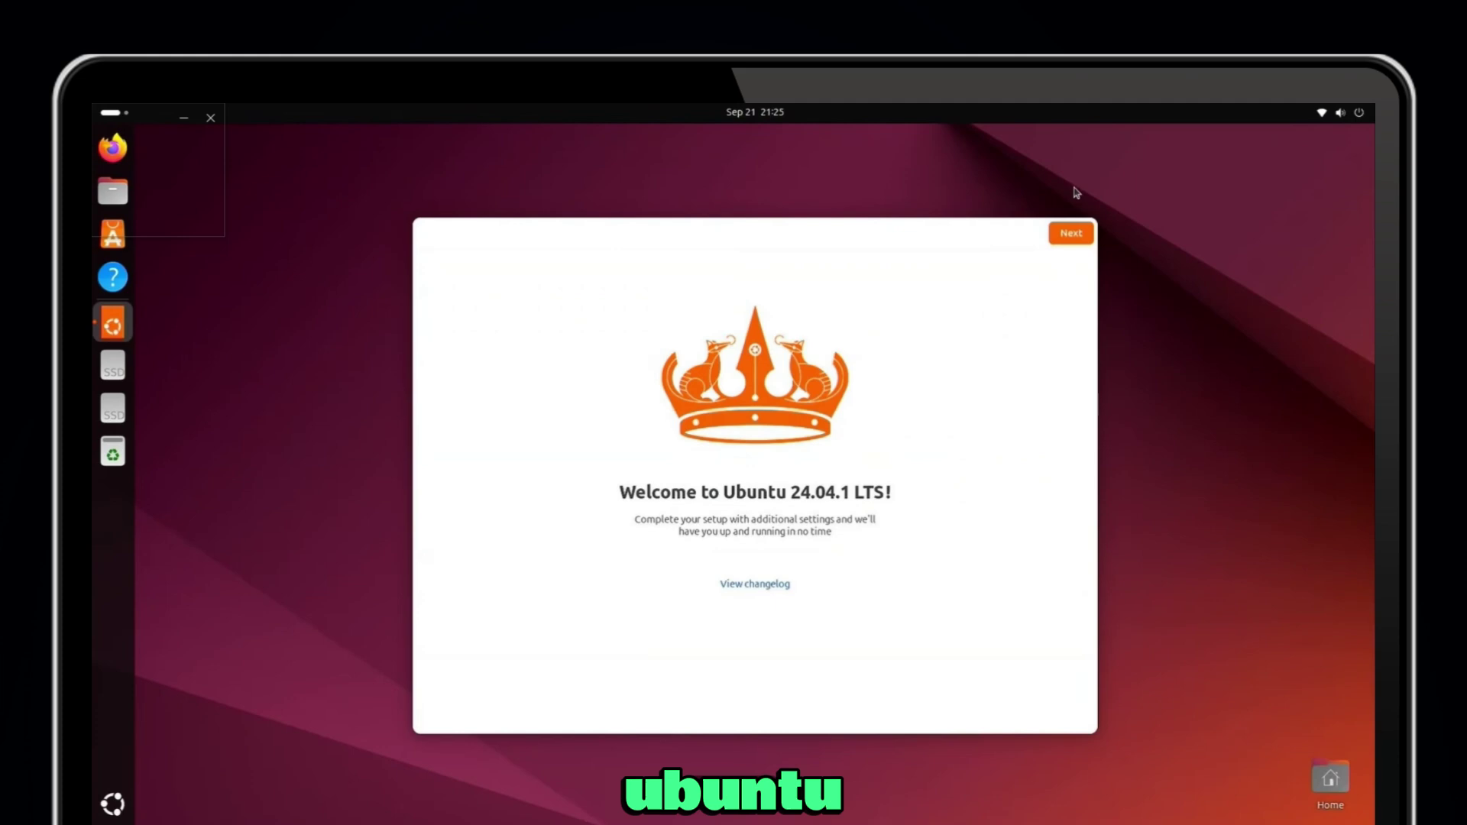
pyautogui.click(1080, 232)
pyautogui.click(1069, 231)
pyautogui.click(1070, 191)
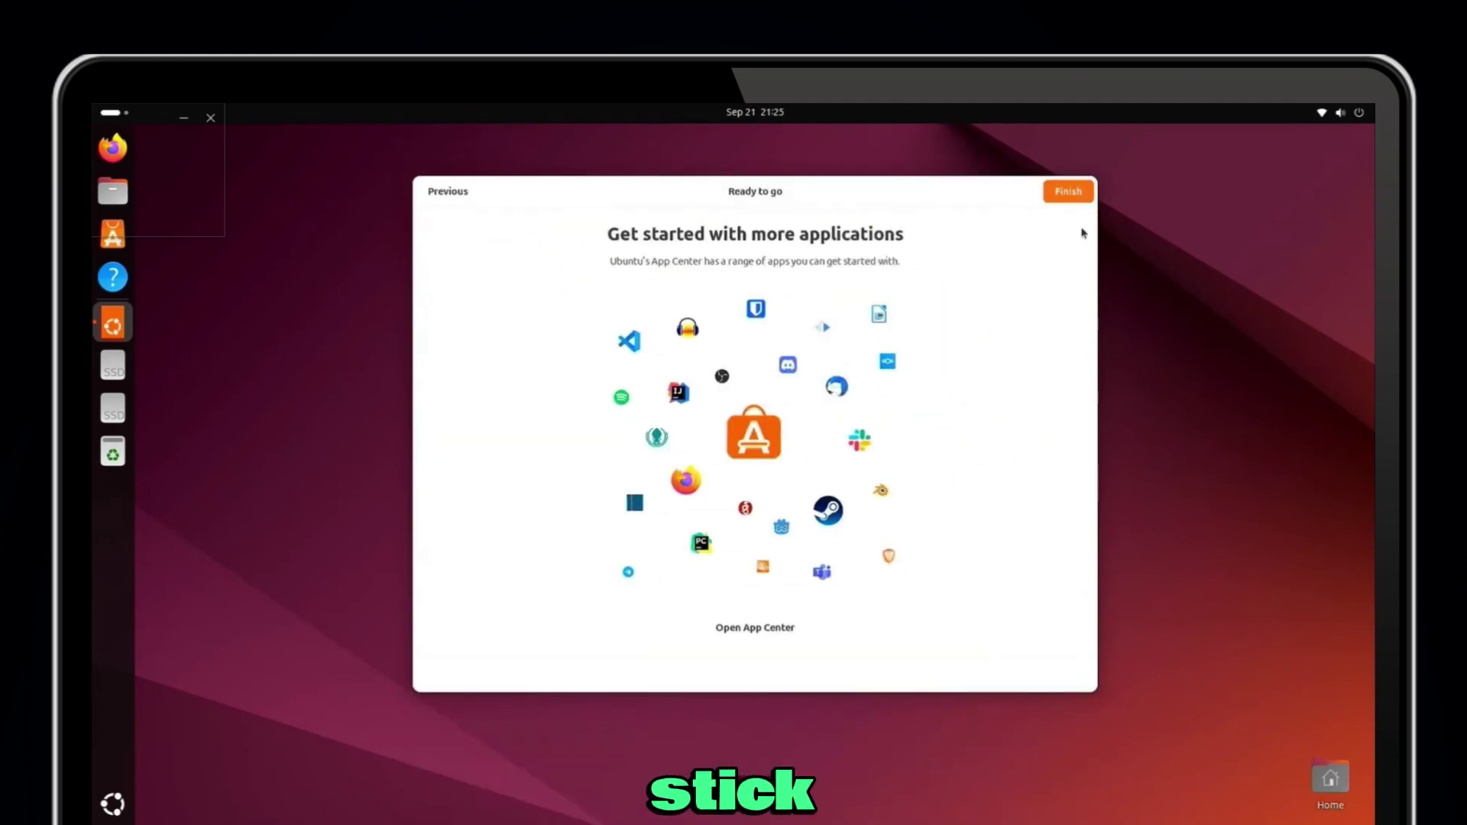
pyautogui.click(1068, 193)
pyautogui.click(1358, 114)
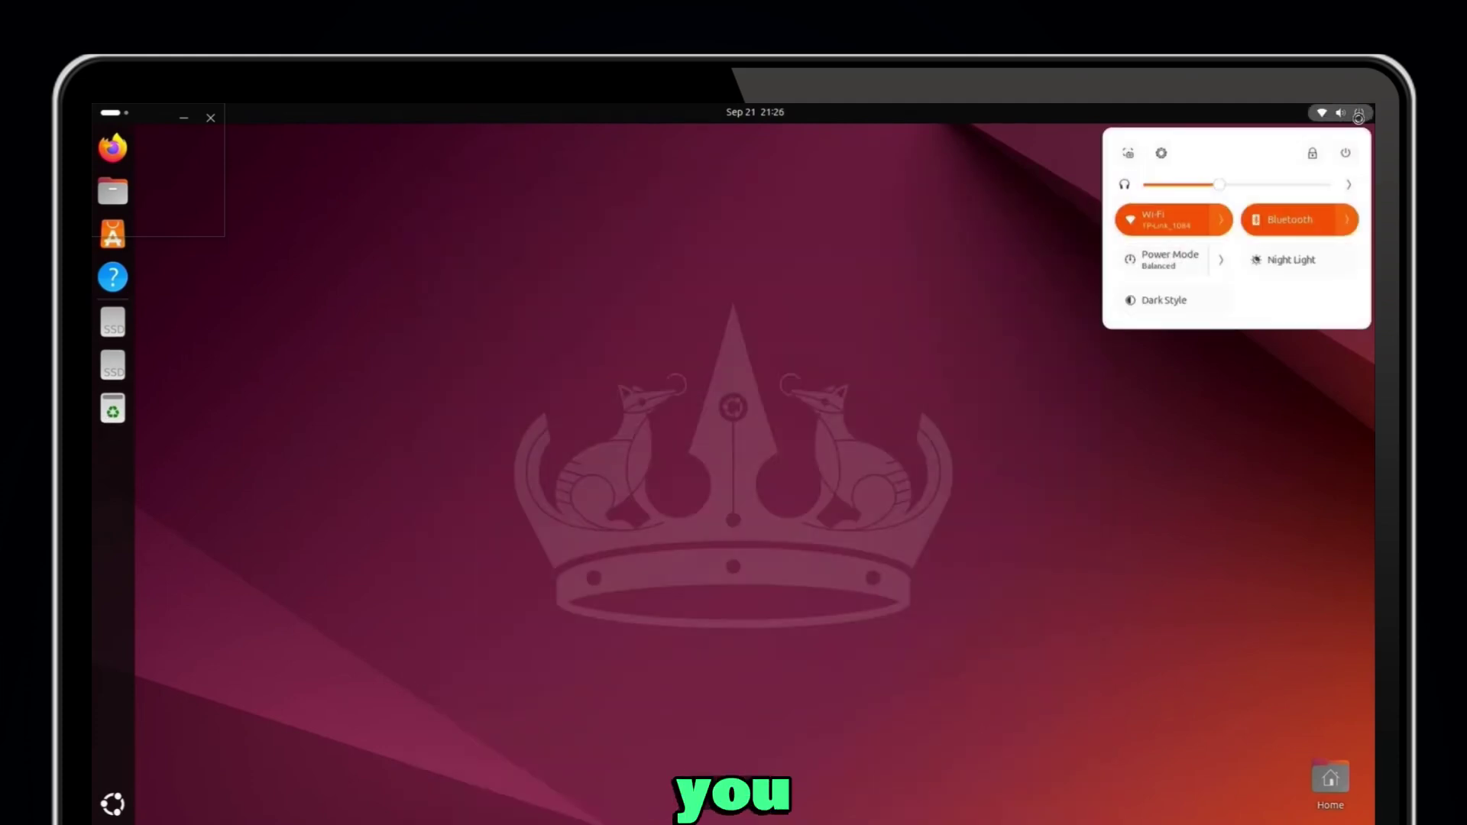
pyautogui.click(1346, 153)
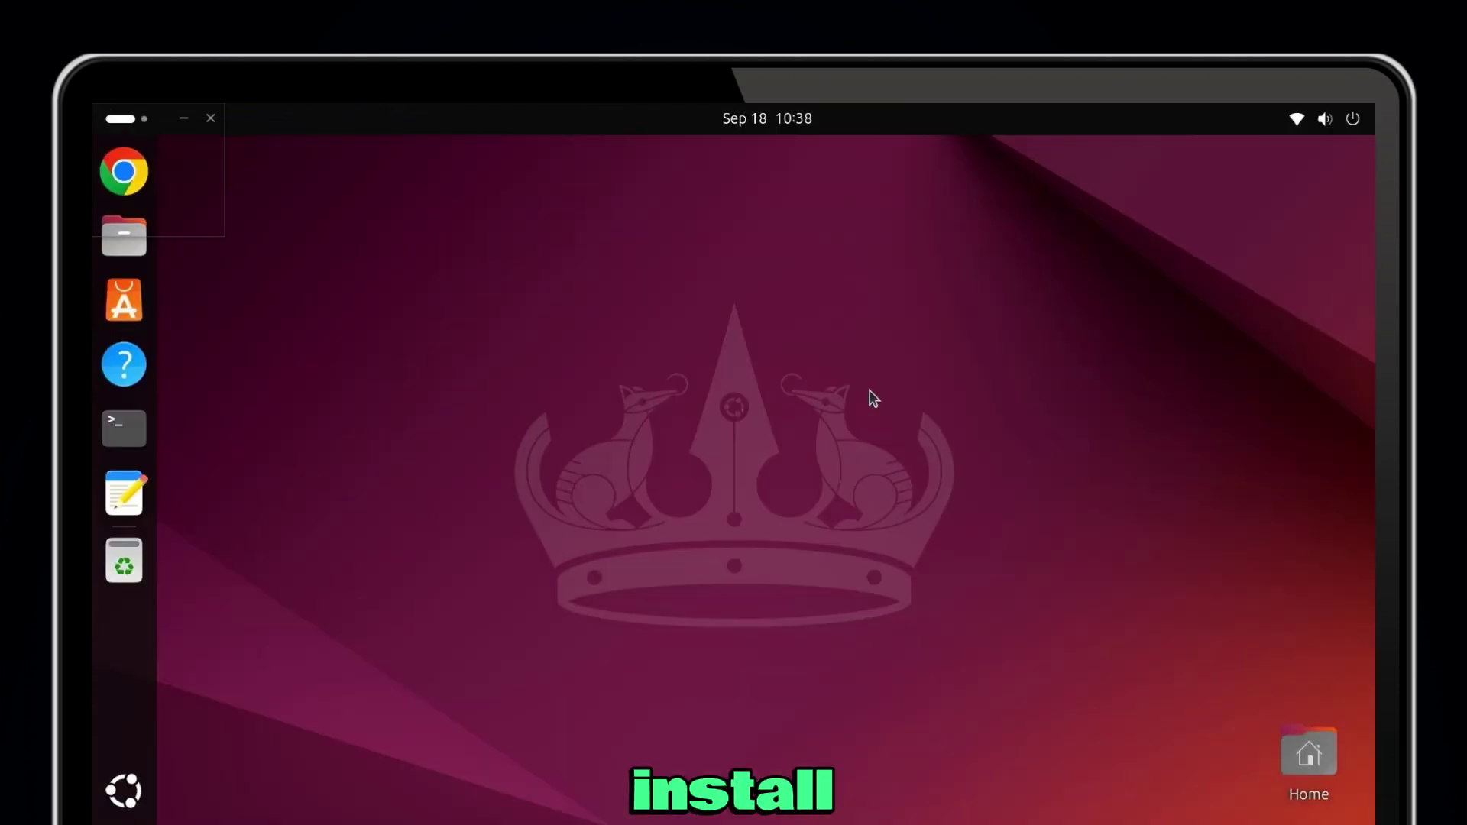